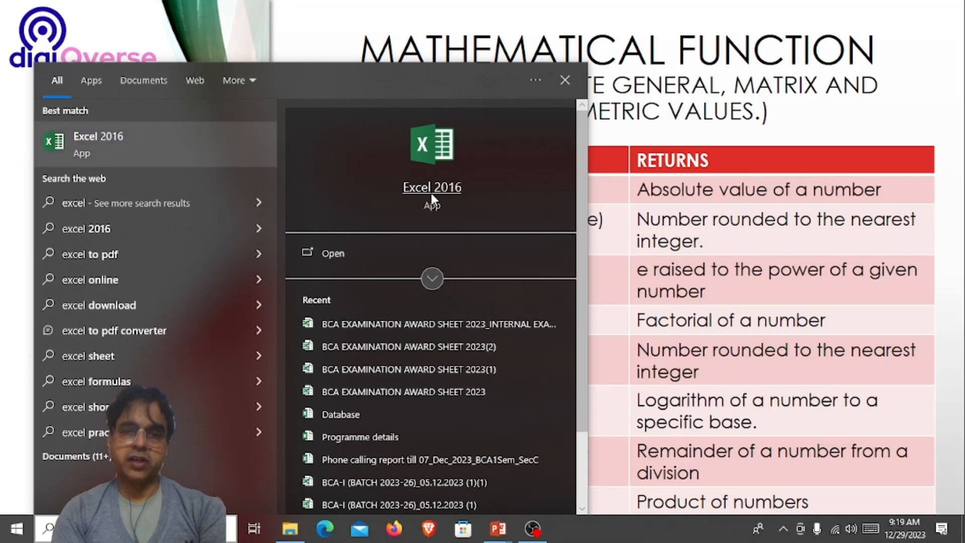
# Open Excel 2016 and enter 34, 55, 34, 67, 87 and 45 in cells A1 to A6.
pyautogui.click(431, 193)
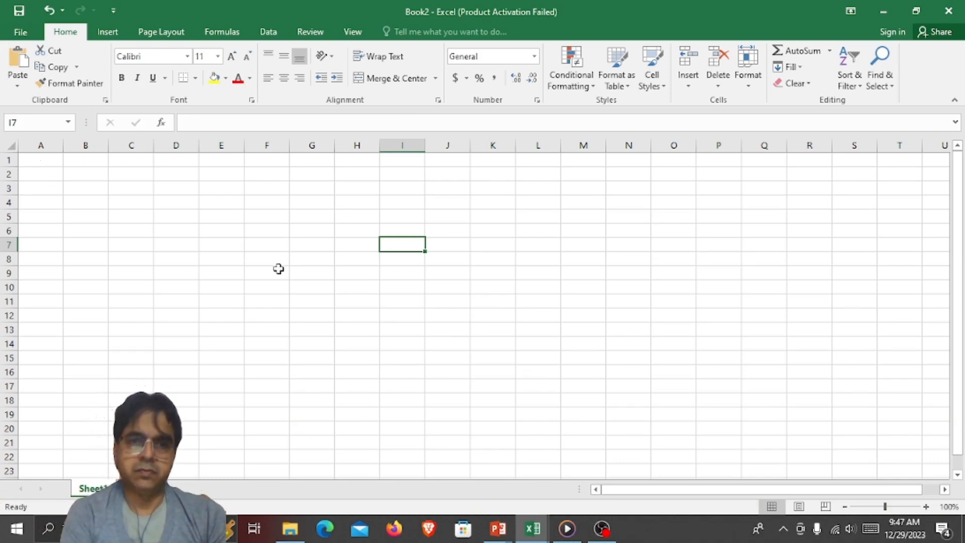
pyautogui.keyDown('ctrl'); pyautogui.scroll(5, 256, 261); pyautogui.keyUp('ctrl')
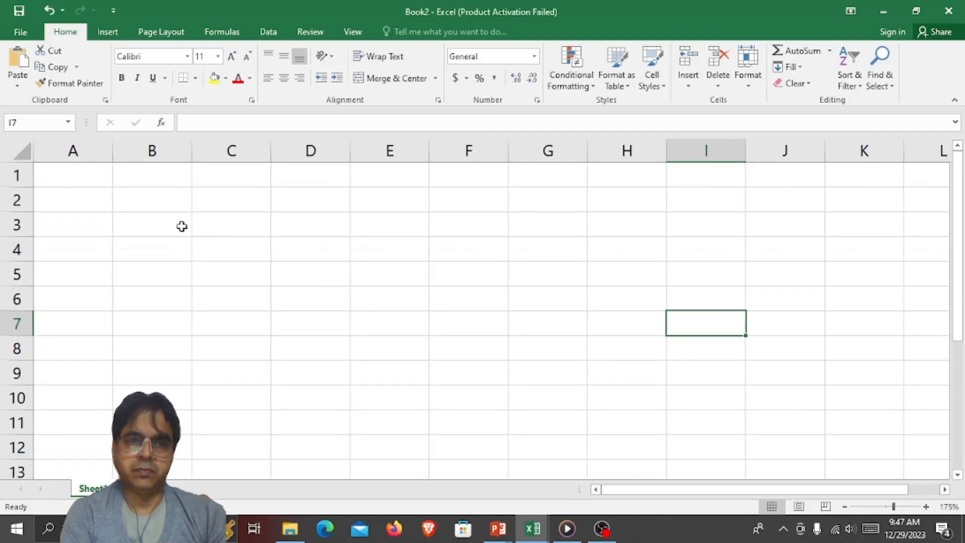
pyautogui.click(52, 169)
pyautogui.write('34')
pyautogui.press('Return')
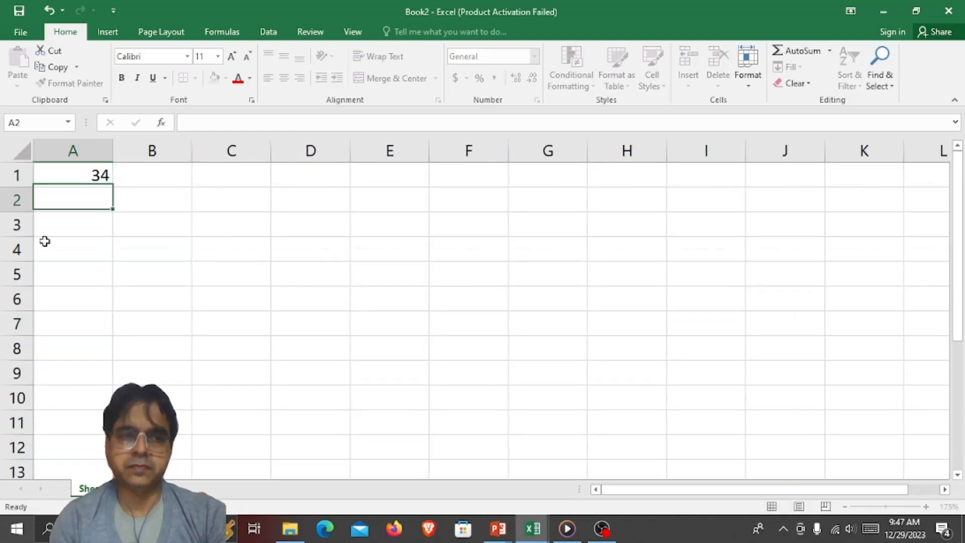
pyautogui.write('55')
pyautogui.press('Return')
pyautogui.write('34')
pyautogui.press('Return')
pyautogui.write('67')
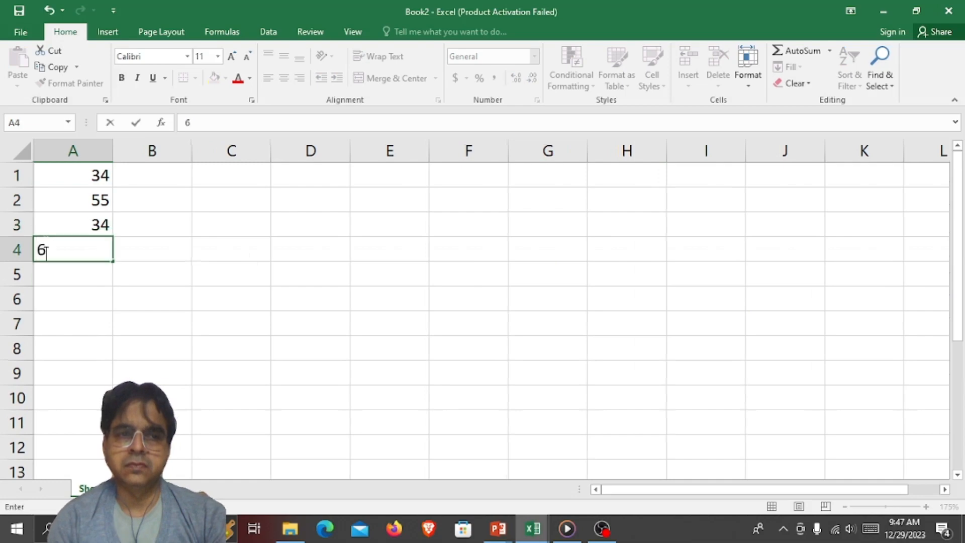
pyautogui.press('Return')
pyautogui.write('87')
pyautogui.press('Return')
pyautogui.write('45')
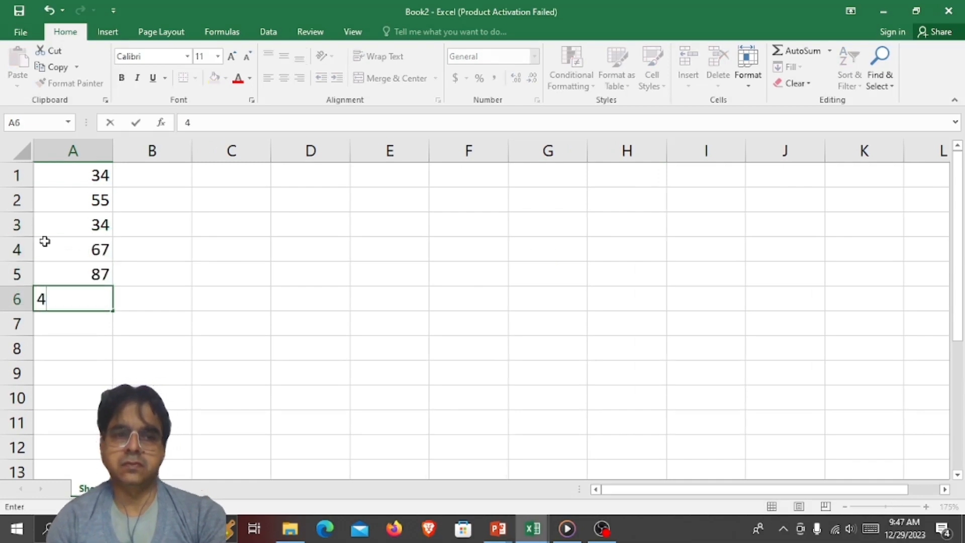
pyautogui.press('Return')
# Consult the mathematical functions slide in the presentation and change the value in Excel cell A4 to -67.
pyautogui.moveTo(87, 180); pyautogui.dragTo(97, 298)
pyautogui.hotkey('alt', 'Tab')
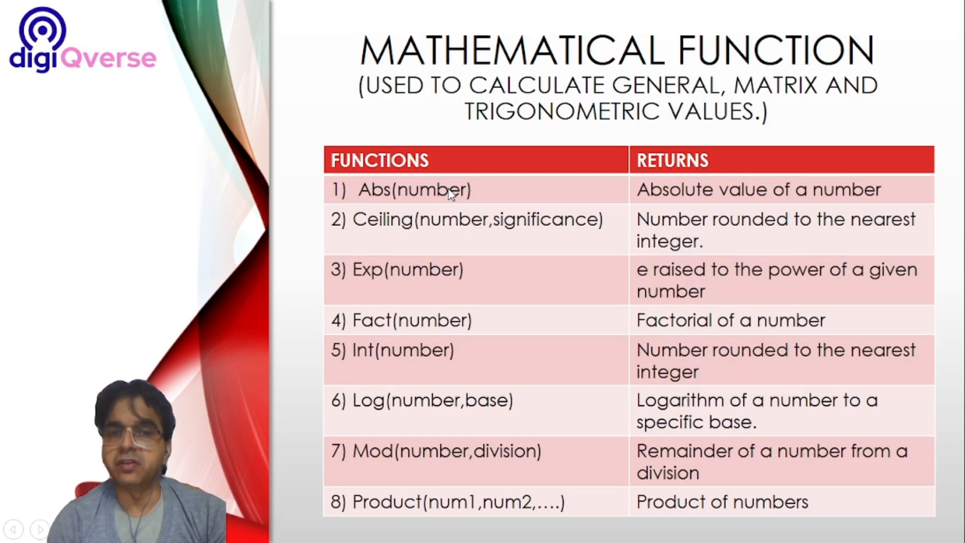
pyautogui.hotkey('alt', 'Tab')
pyautogui.doubleClick(81, 244)
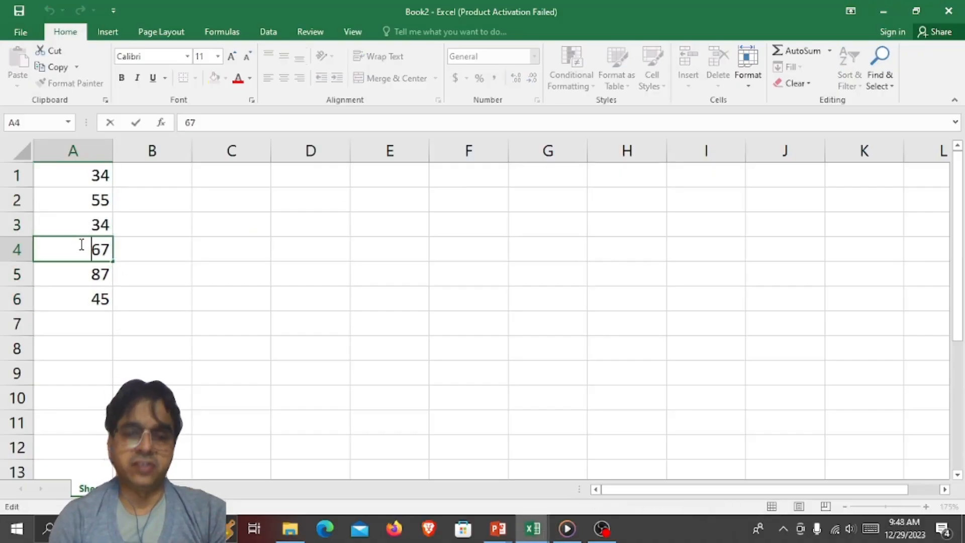
pyautogui.write('-')
pyautogui.press('Return')
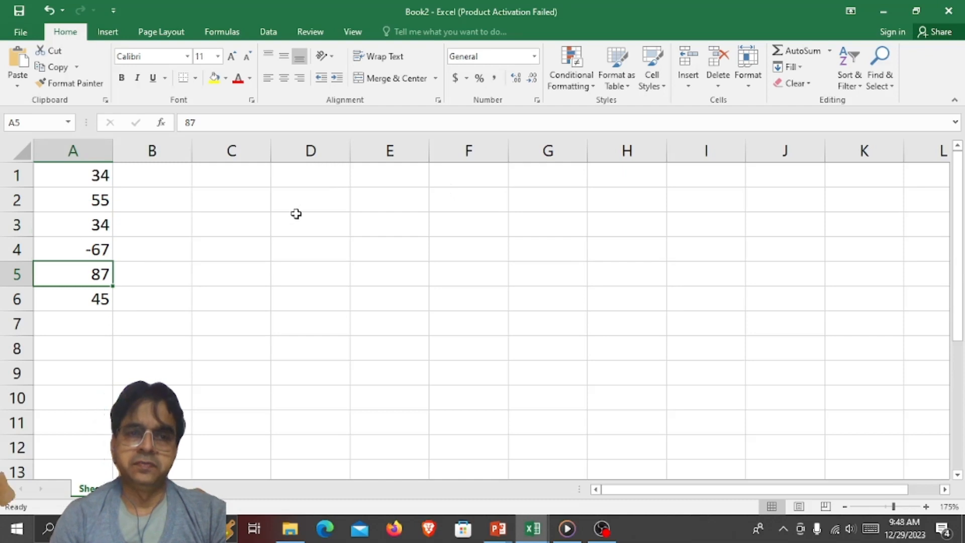
# Enter the label "Absolute Value :" in cell C3.
pyautogui.doubleClick(237, 226)
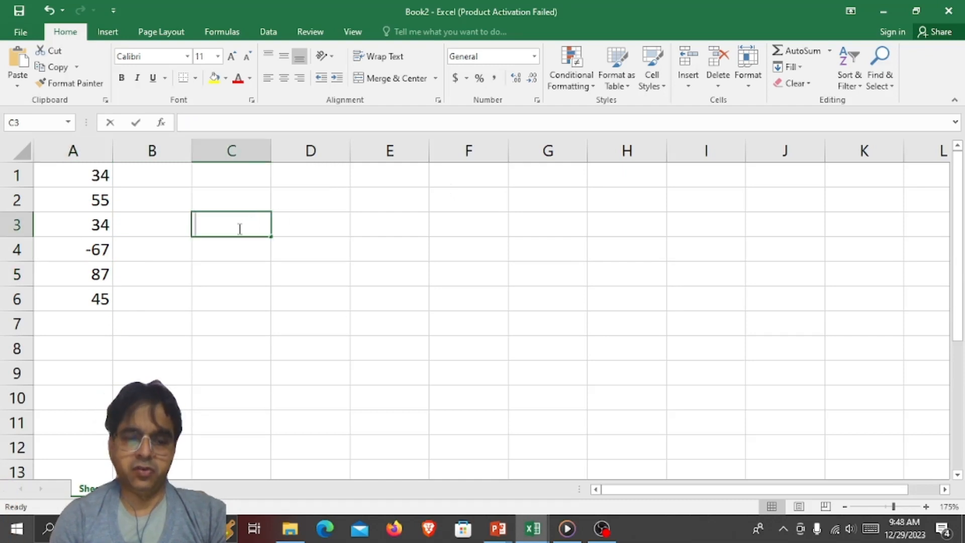
pyautogui.write('Abso')
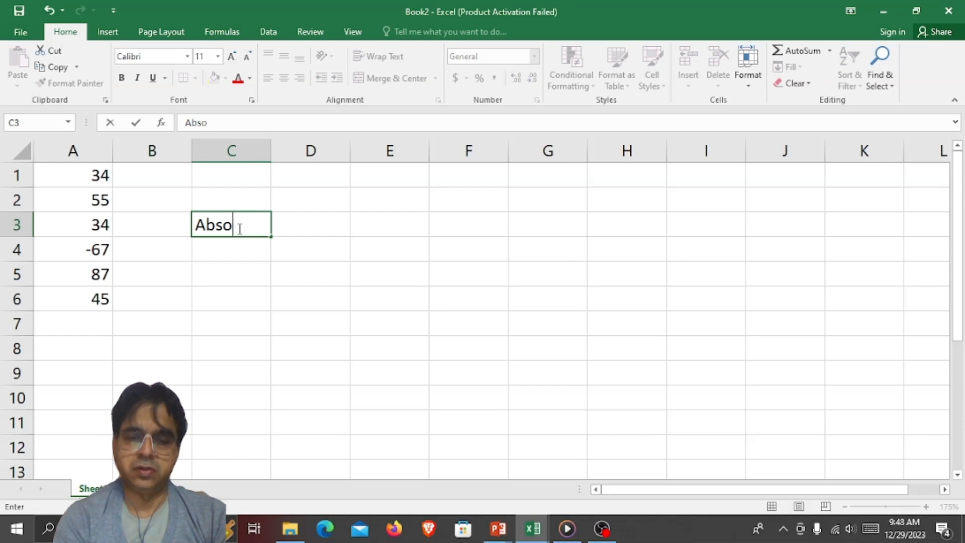
pyautogui.write('lu')
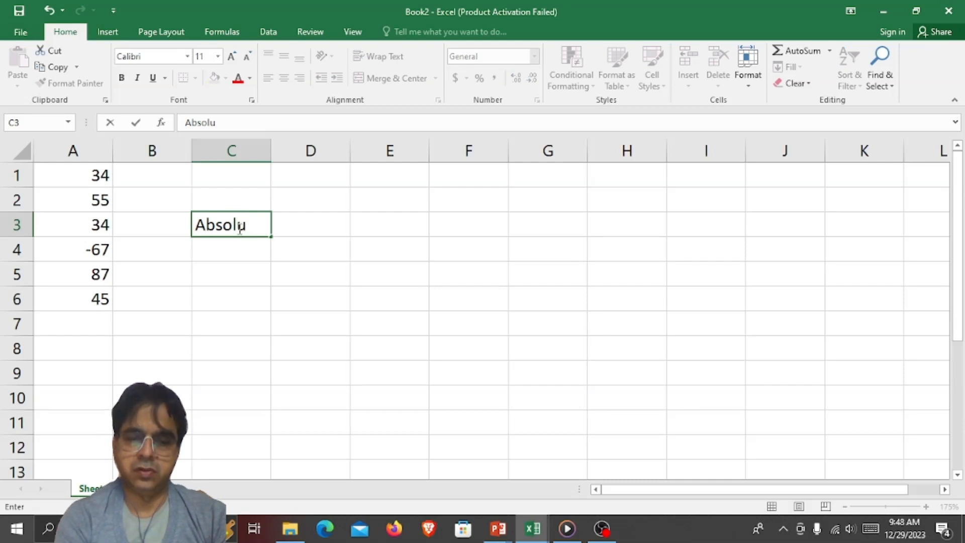
pyautogui.write('te Value :')
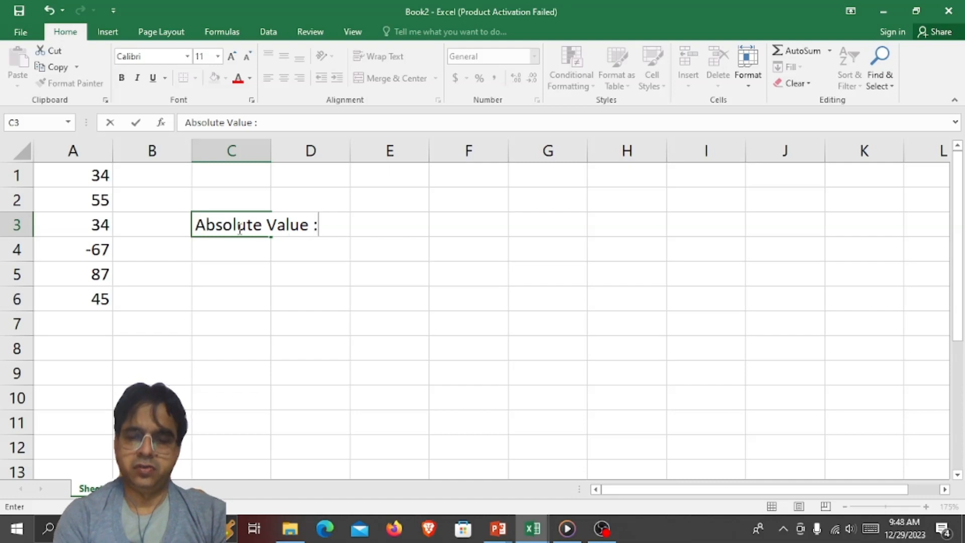
pyautogui.press('Return')
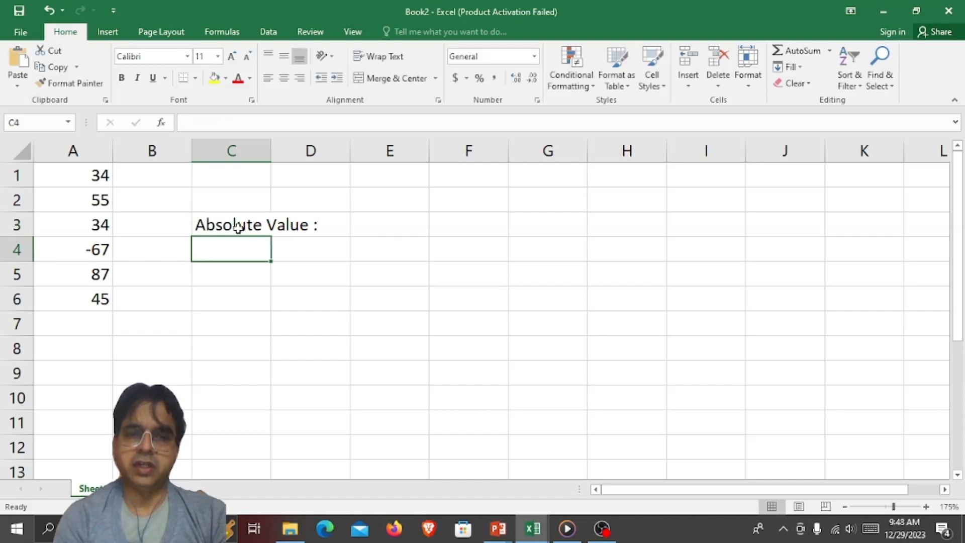
# Calculate the absolute value of A4 in cell E3 with the formula =abs(A4).
pyautogui.click(237, 227)
pyautogui.press('Right')
pyautogui.press('Right')
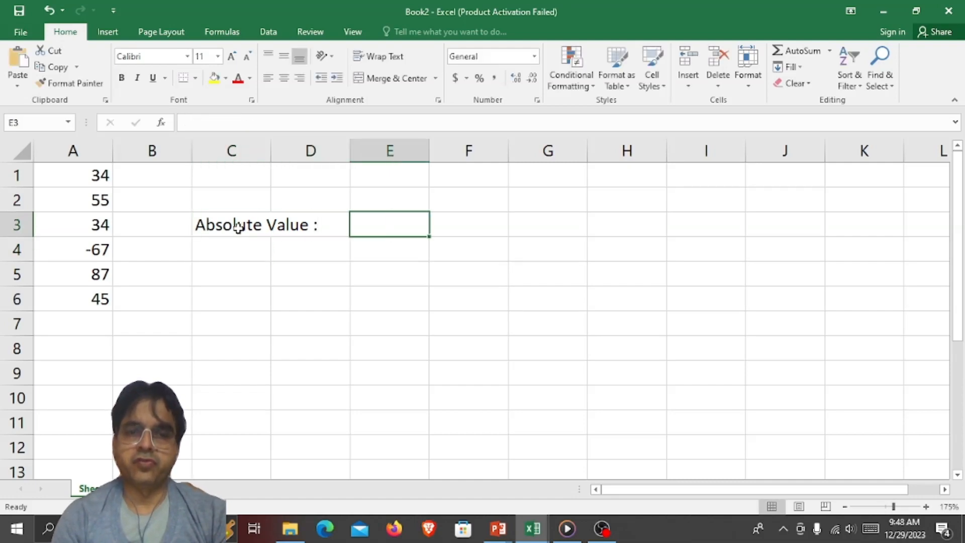
pyautogui.write('=')
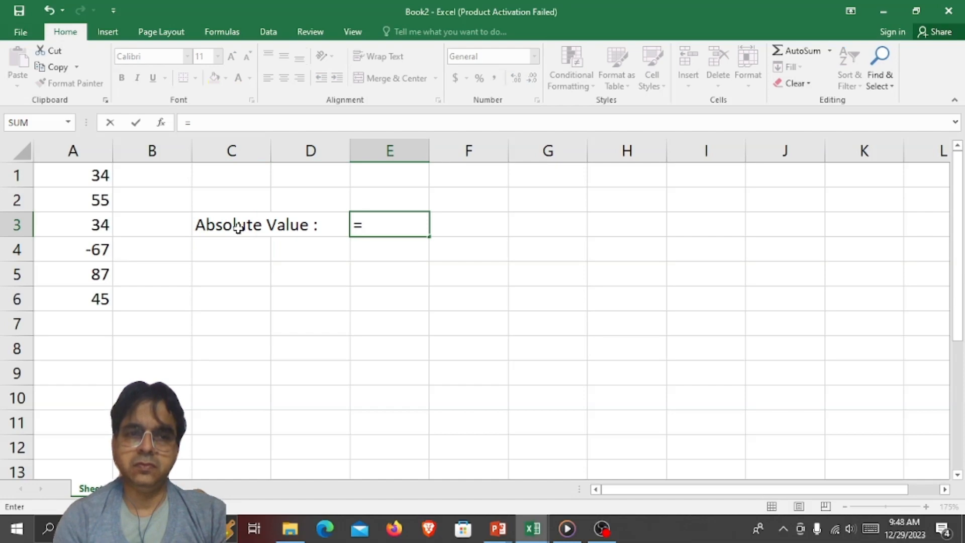
pyautogui.write('abs(')
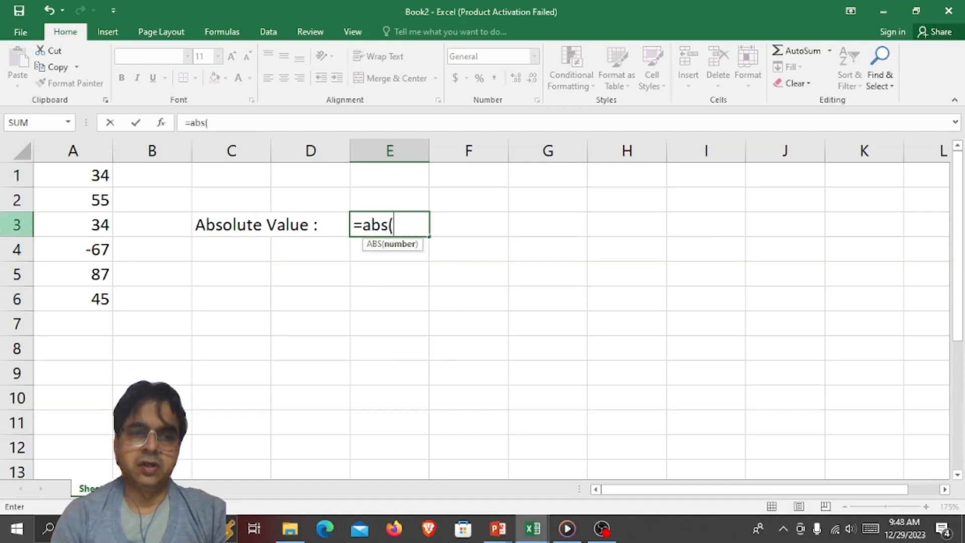
pyautogui.click(71, 252)
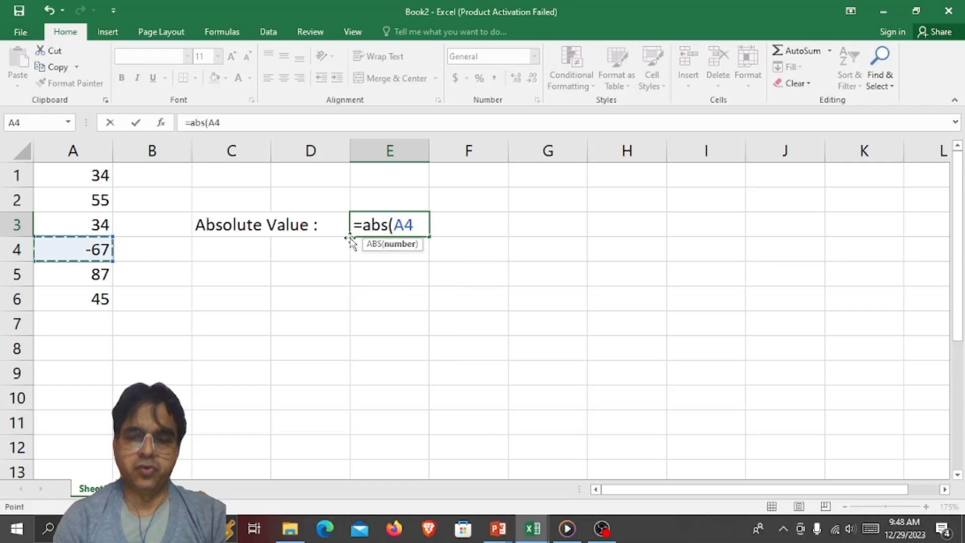
pyautogui.write(')')
pyautogui.press('Return')
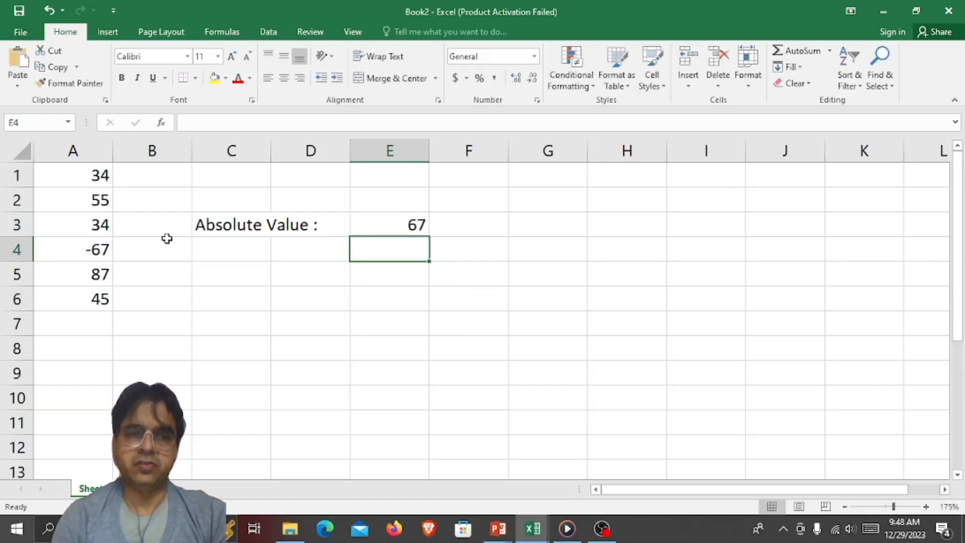
# Compare the result in E3 with its source value in A4 and examine the argument of the ABS formula.
pyautogui.click(398, 223)
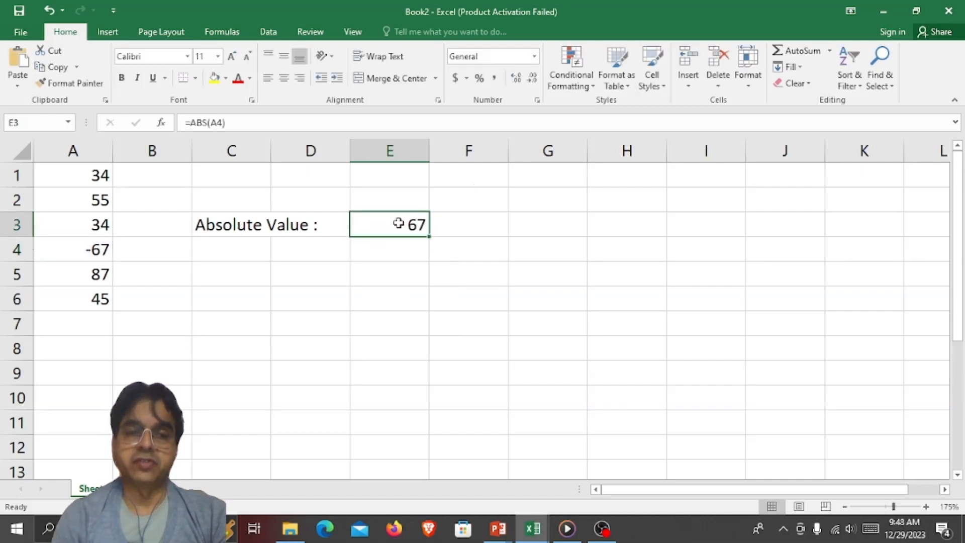
pyautogui.click(87, 250)
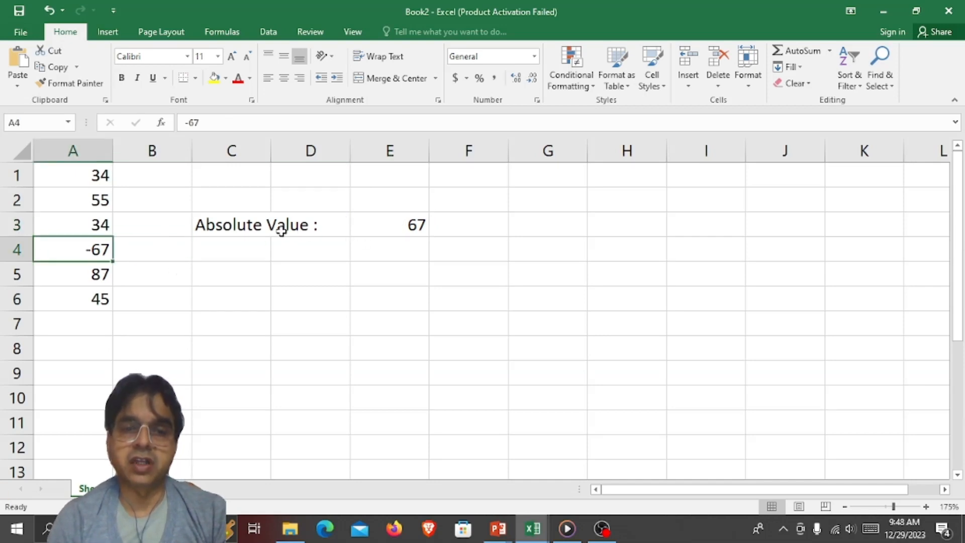
pyautogui.click(381, 219)
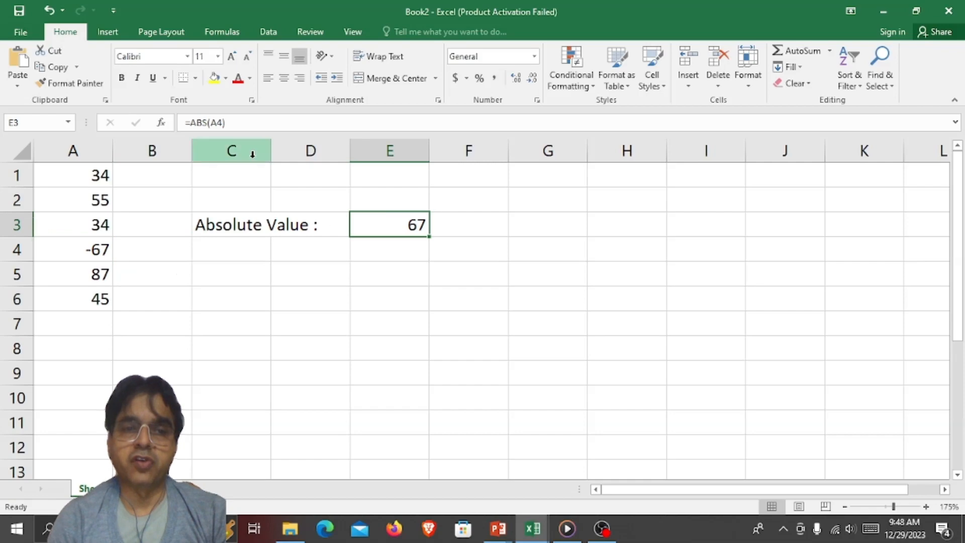
pyautogui.doubleClick(375, 226)
pyautogui.moveTo(416, 227); pyautogui.dragTo(397, 228)
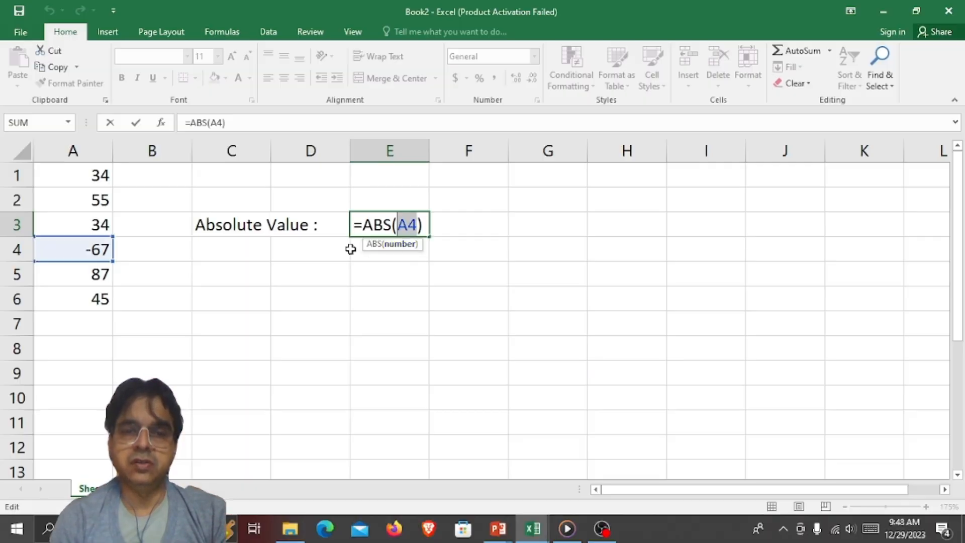
pyautogui.click(227, 256)
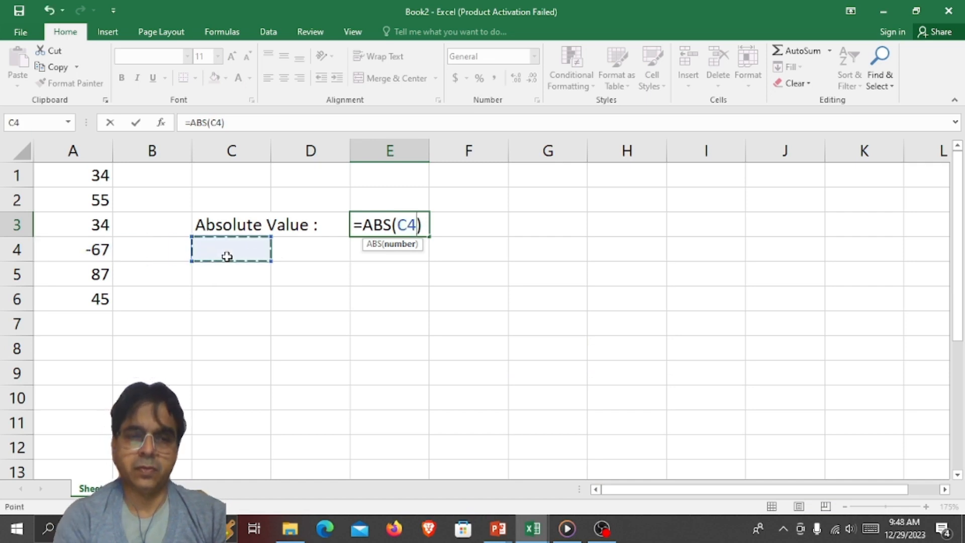
pyautogui.press('Escape')
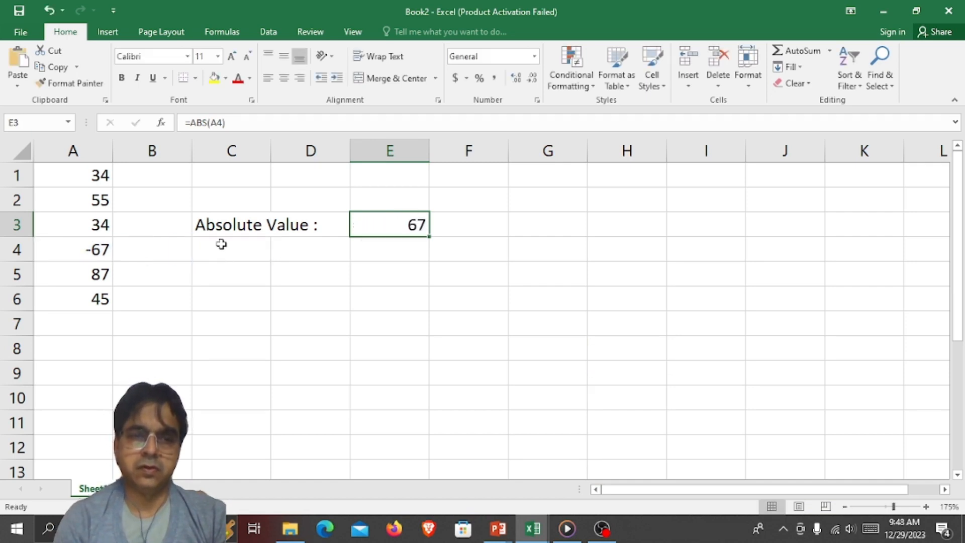
# Enter the label "Ceiling Value:" in cell C4, correcting the spelling of "Ceiling".
pyautogui.click(223, 245)
pyautogui.write('Celining')
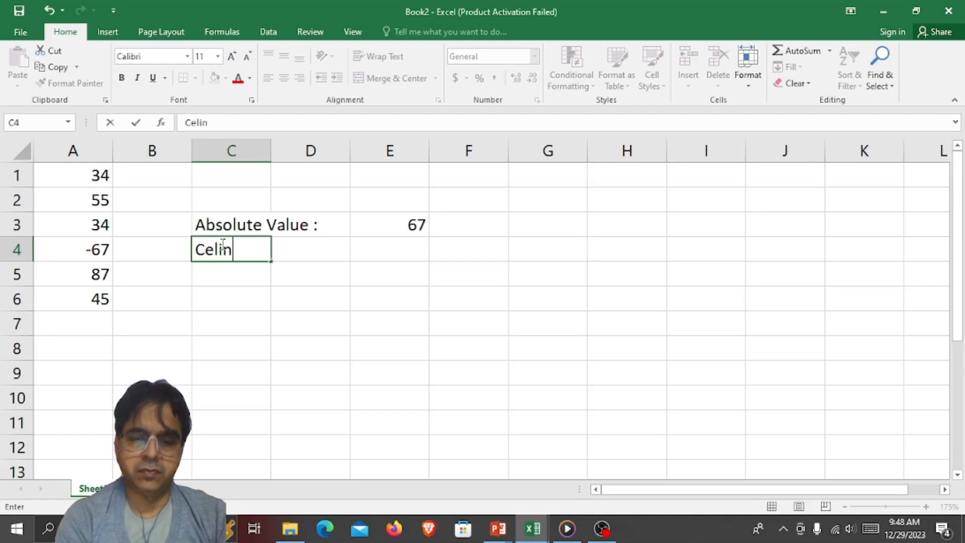
pyautogui.press('BackSpace')
pyautogui.press('BackSpace')
pyautogui.press('BackSpace')
pyautogui.press('BackSpace')
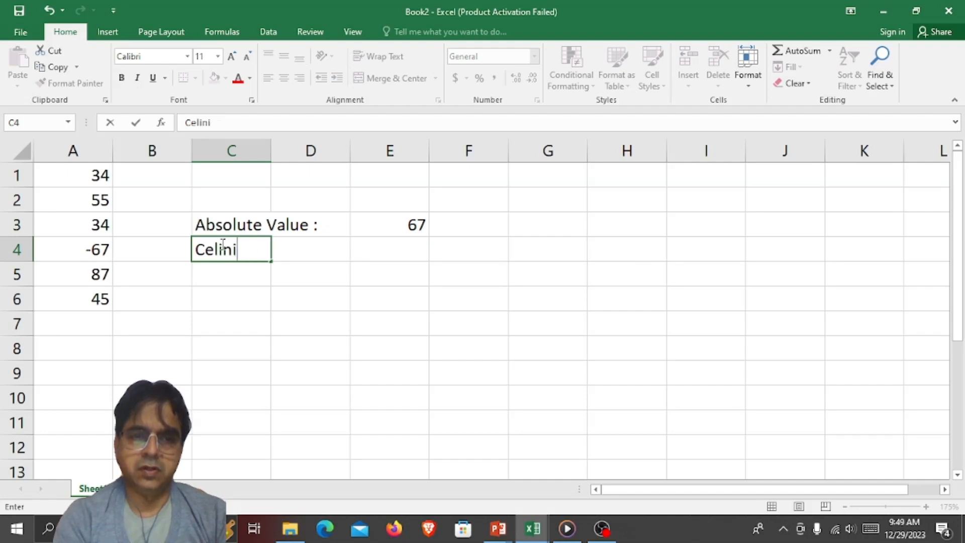
pyautogui.press('BackSpace')
pyautogui.write('iling')
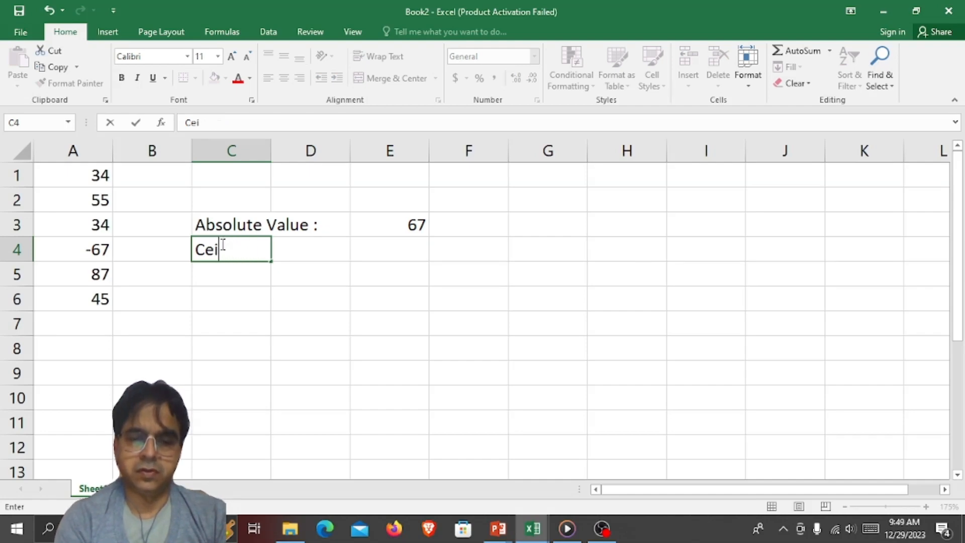
pyautogui.write(' Value')
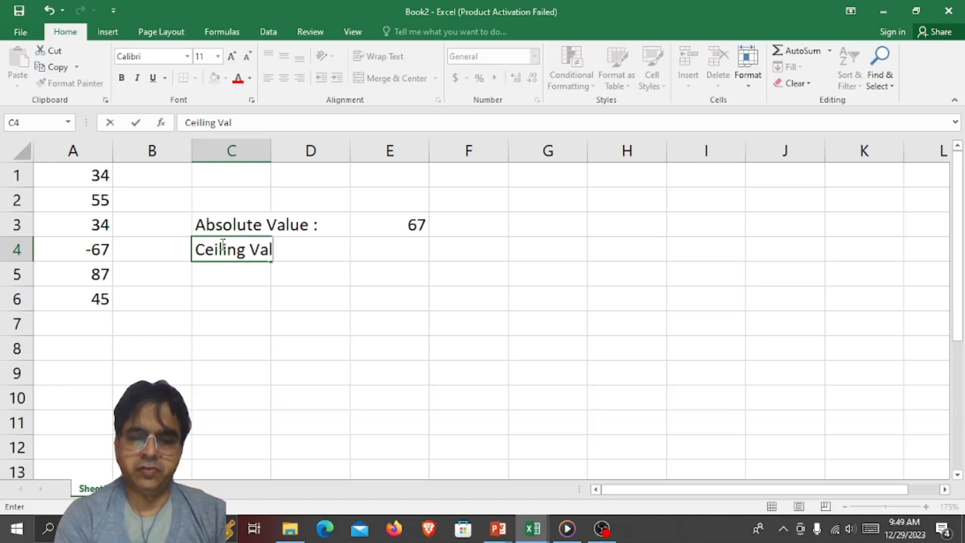
pyautogui.press('Tab')
# Try to insert the CEILING function in cell E4 from the suggestions for =ce.
pyautogui.press('Tab')
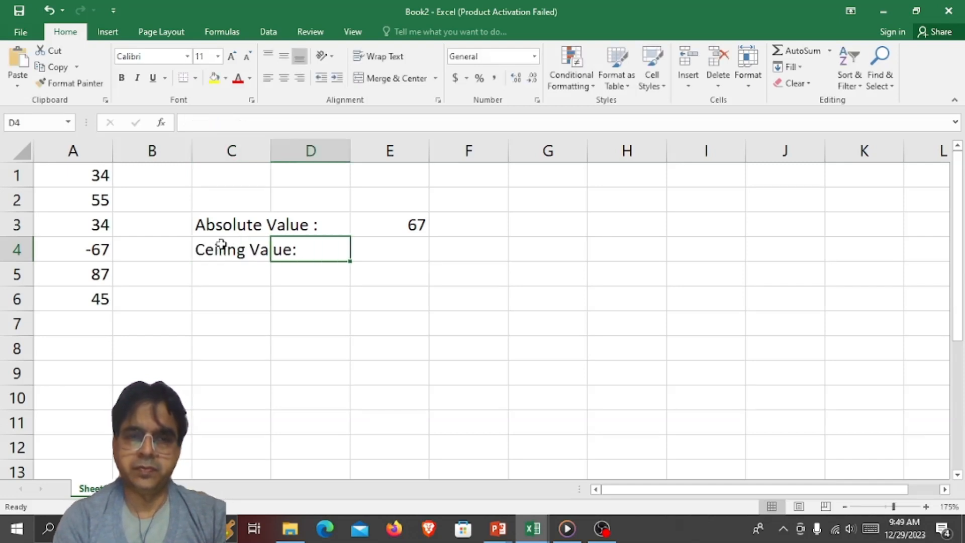
pyautogui.write('=ce')
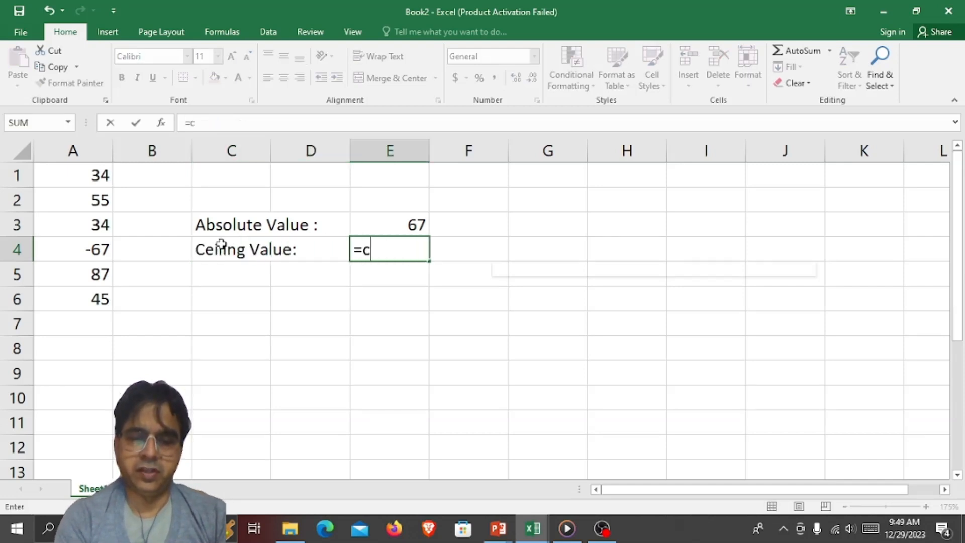
pyautogui.press('Down')
pyautogui.press('Down')
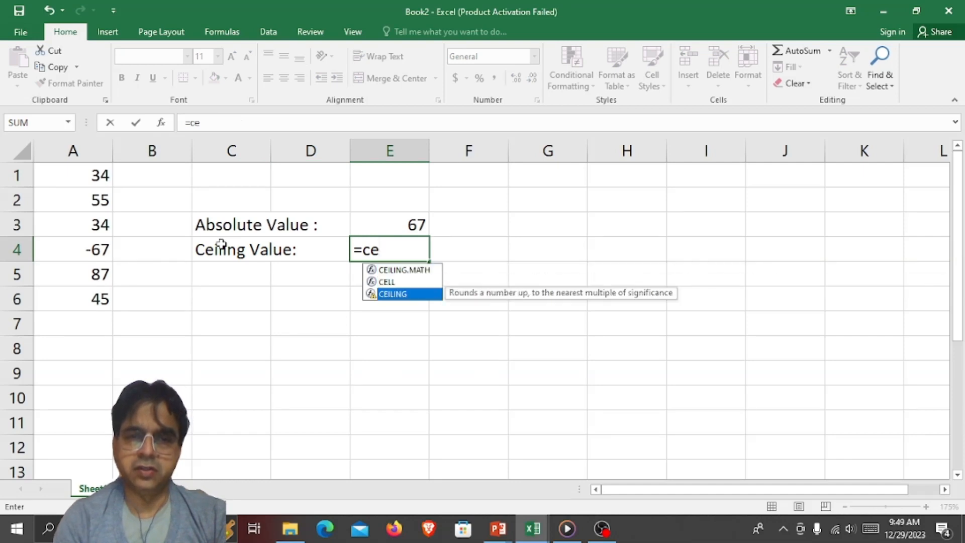
pyautogui.press('Return')
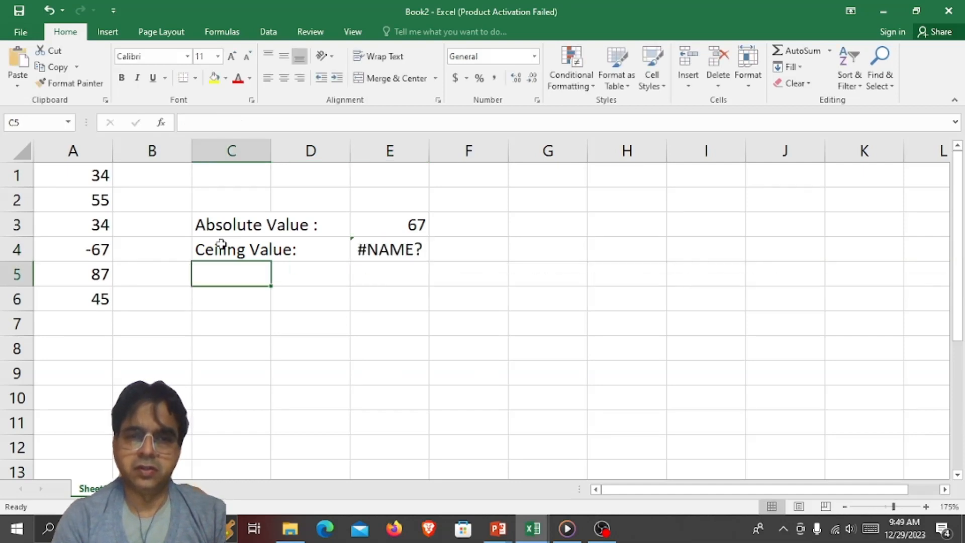
# Replace the incomplete formula in E4 with =ceiling(A3,2) to round A3 up to a multiple of 2.
pyautogui.doubleClick(360, 250)
pyautogui.click(397, 250)
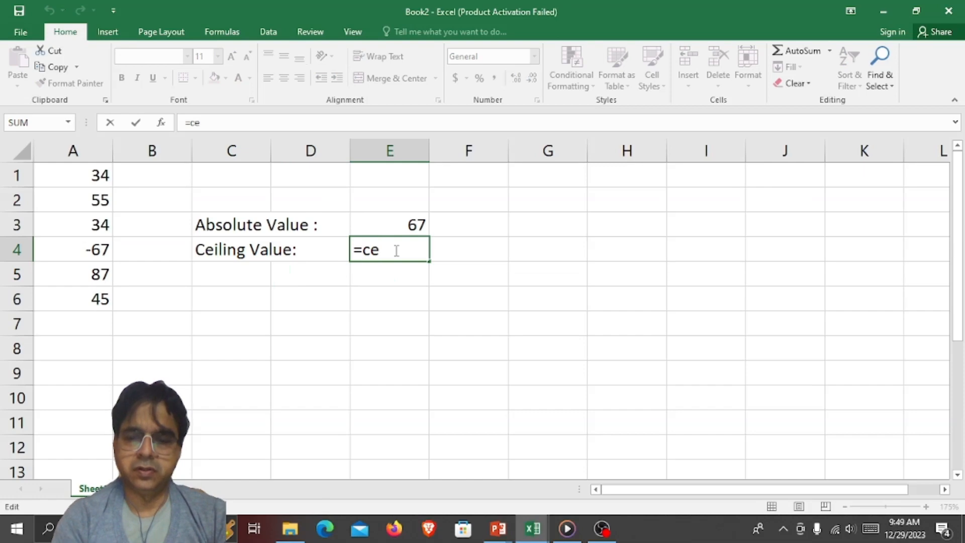
pyautogui.press('BackSpace')
pyautogui.write('e')
pyautogui.press('BackSpace')
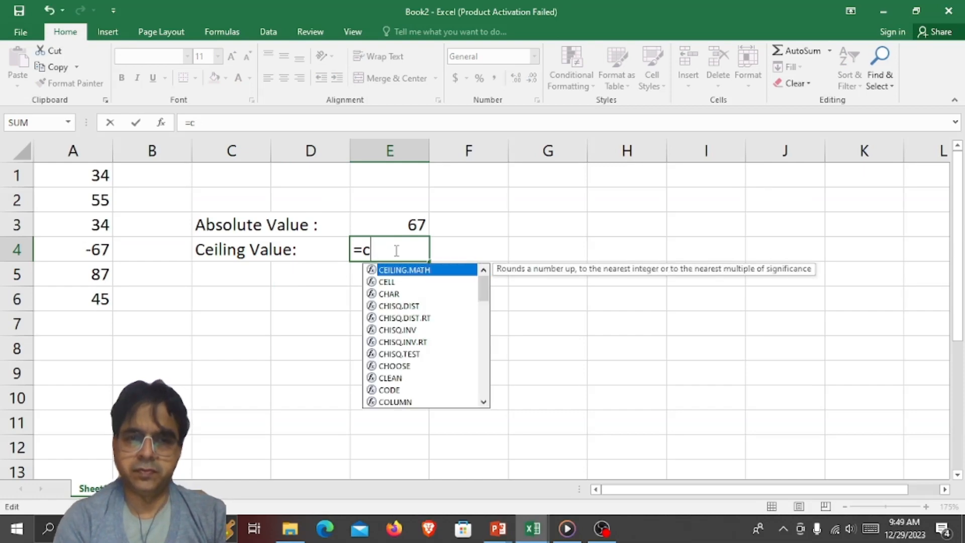
pyautogui.write('eiling(')
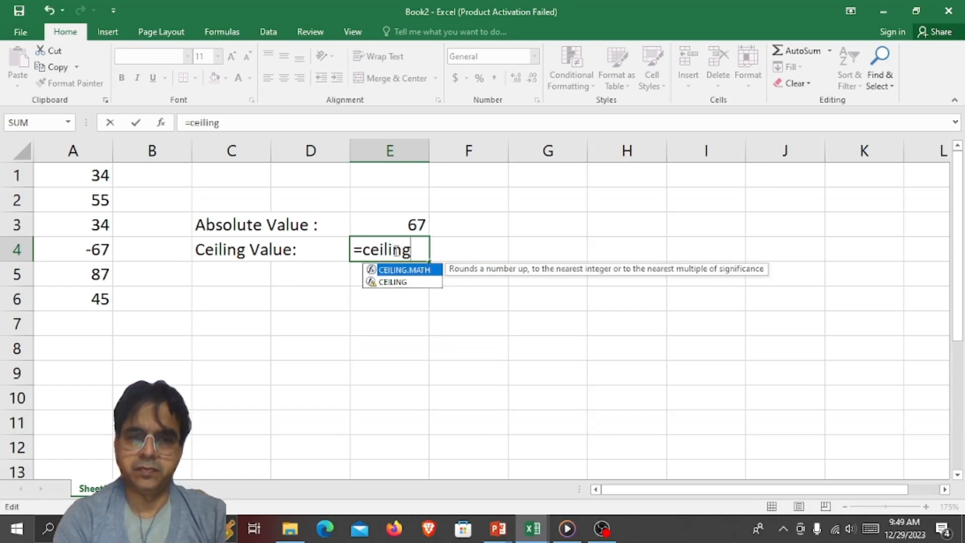
pyautogui.click(84, 225)
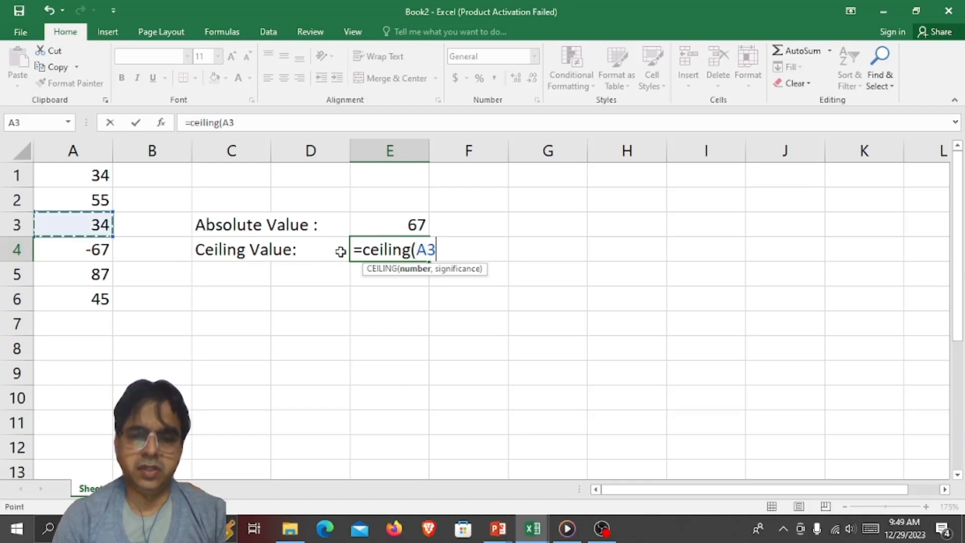
pyautogui.write(',1')
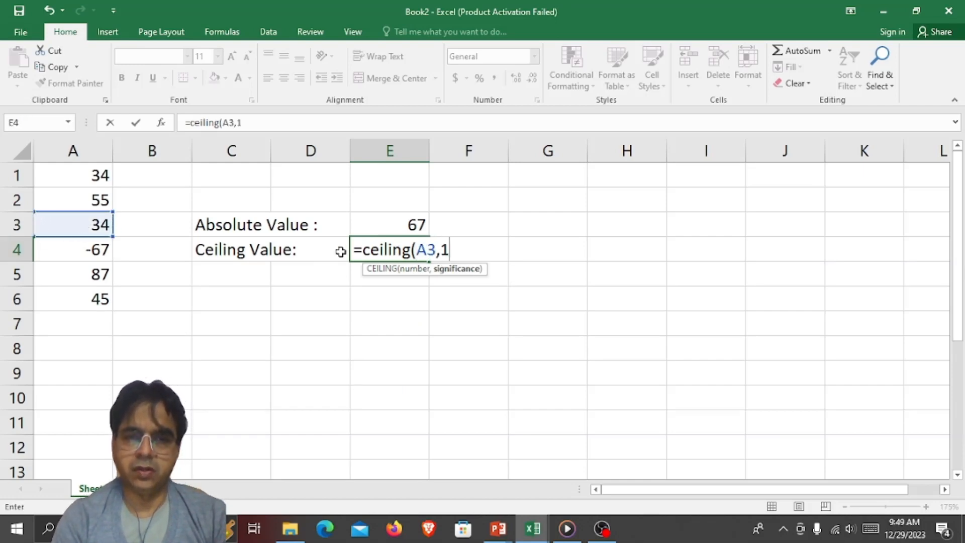
pyautogui.press('BackSpace')
pyautogui.write('2)')
pyautogui.press('Return')
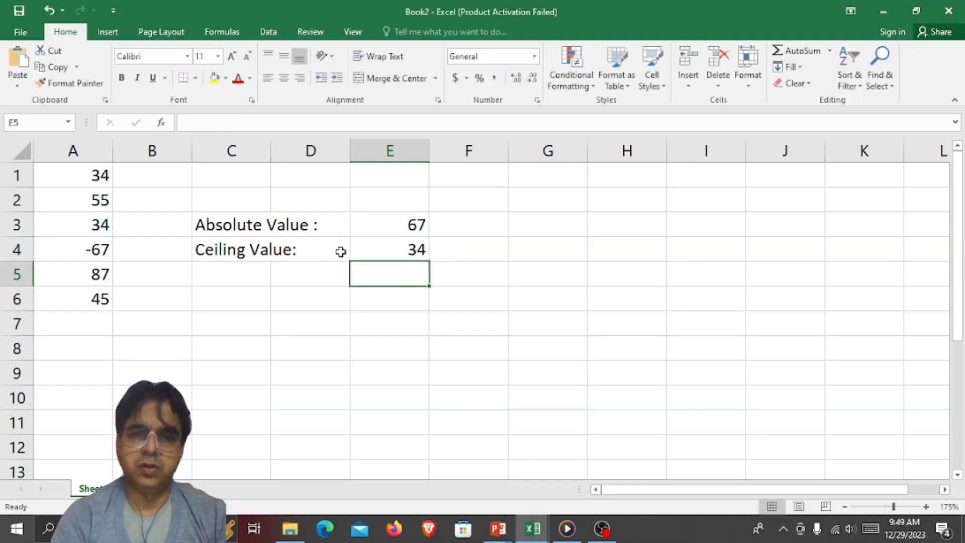
# Change the sample number in cell A3 to 34.45.
pyautogui.click(114, 229)
pyautogui.click(112, 227)
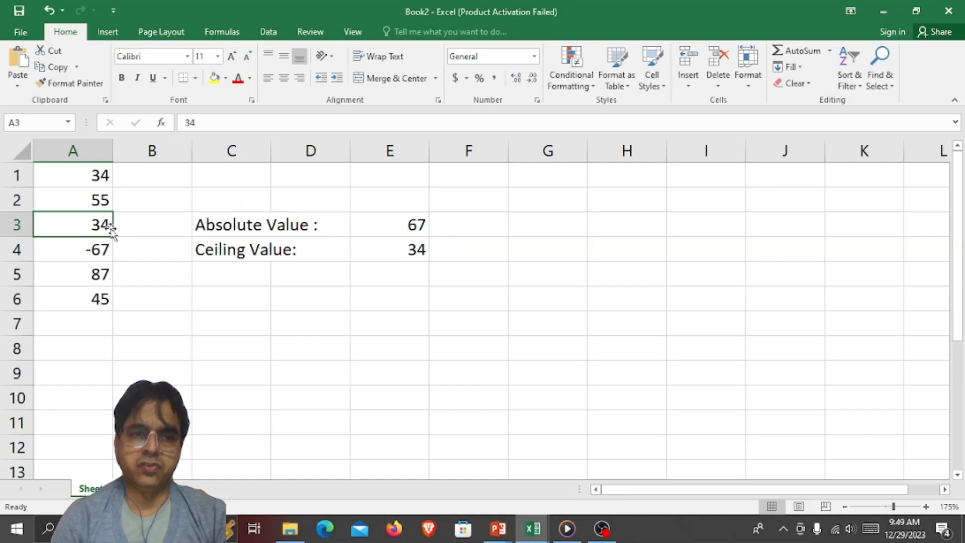
pyautogui.doubleClick(112, 226)
pyautogui.write('.45')
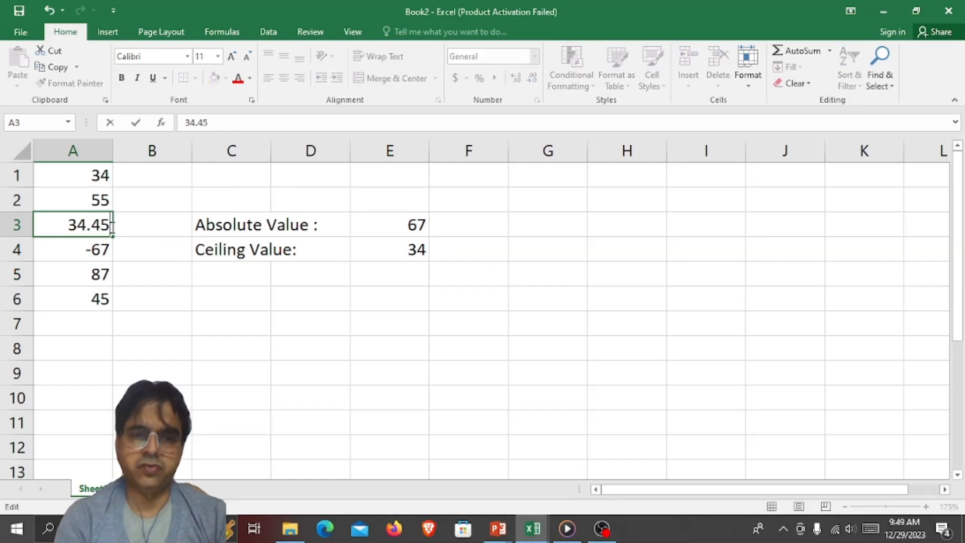
pyautogui.press('Return')
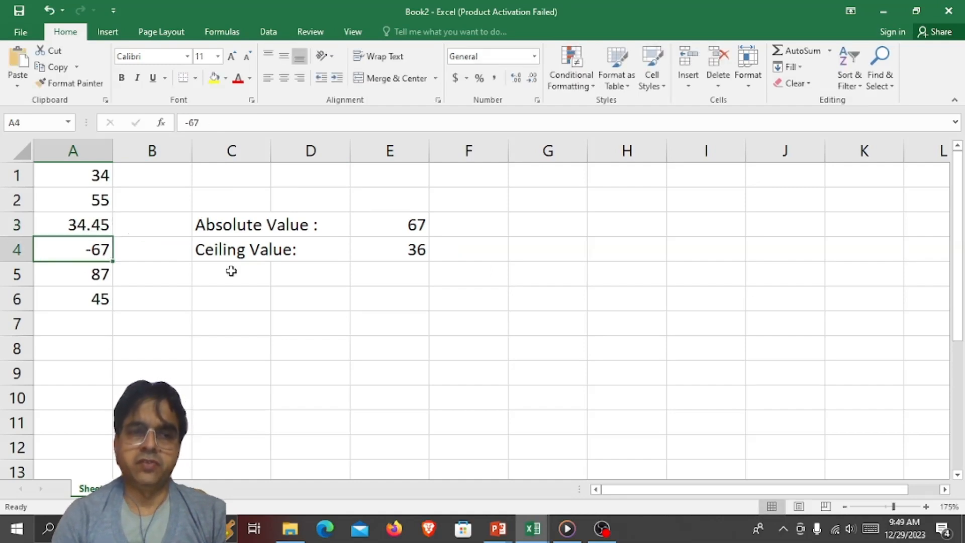
# Examine the CEILING formula in E4, including its significance argument, and compare its result with the source value in A3.
pyautogui.click(396, 251)
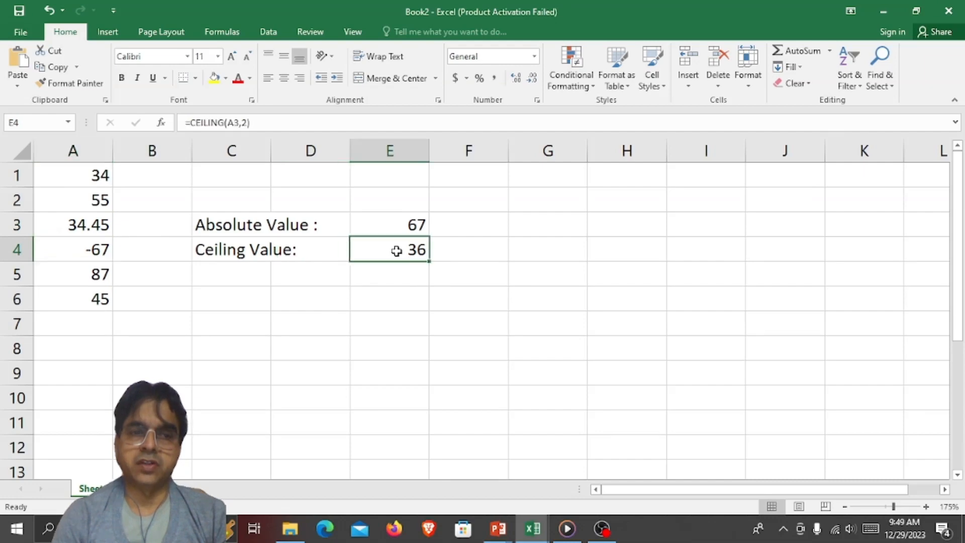
pyautogui.doubleClick(385, 249)
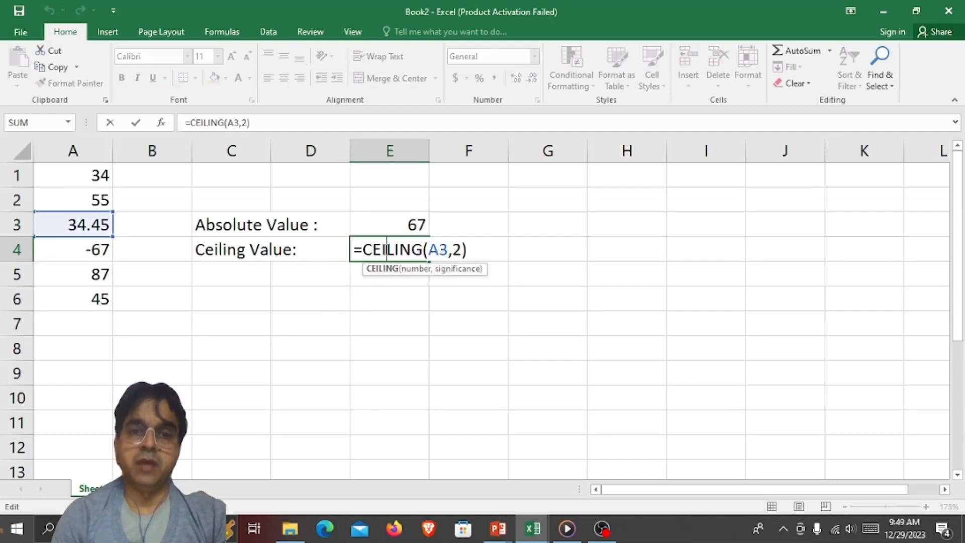
pyautogui.doubleClick(457, 250)
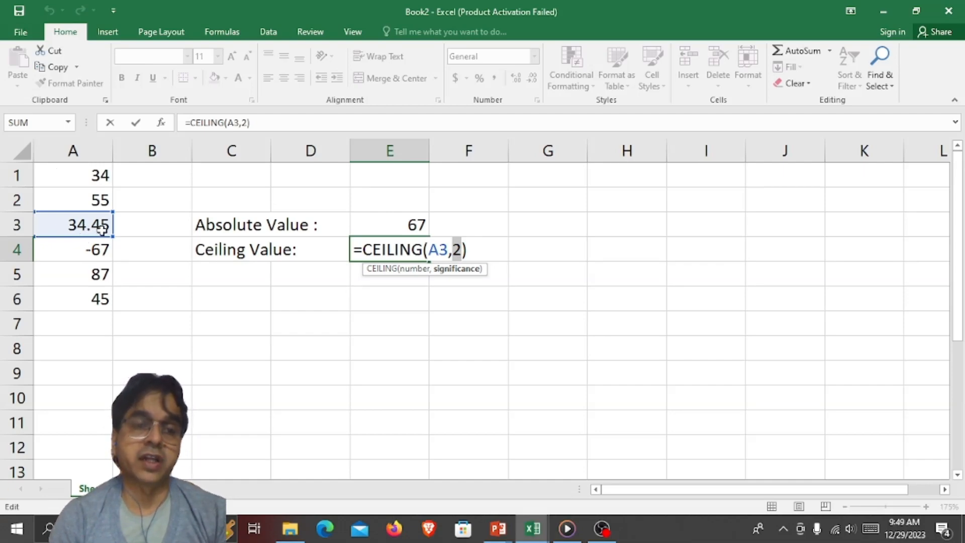
pyautogui.press('Return')
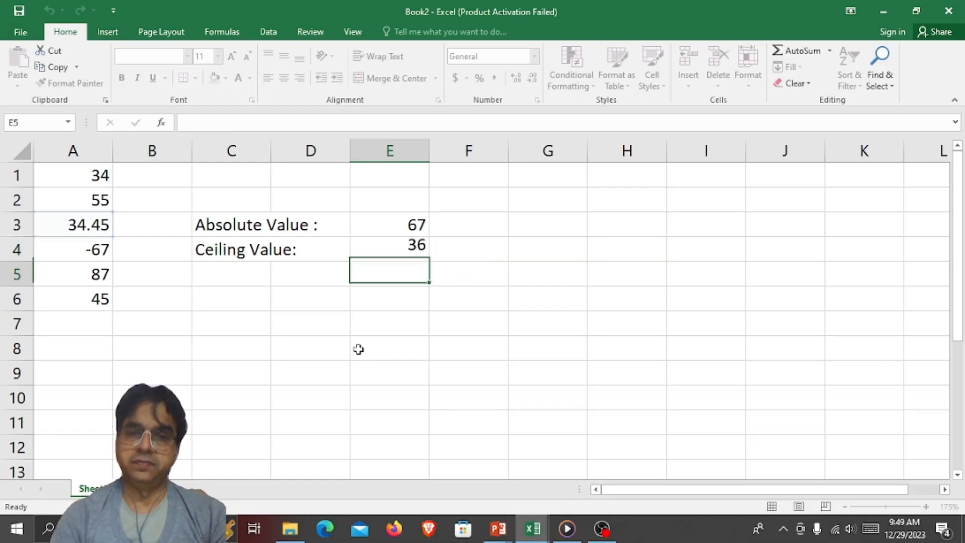
pyautogui.click(211, 282)
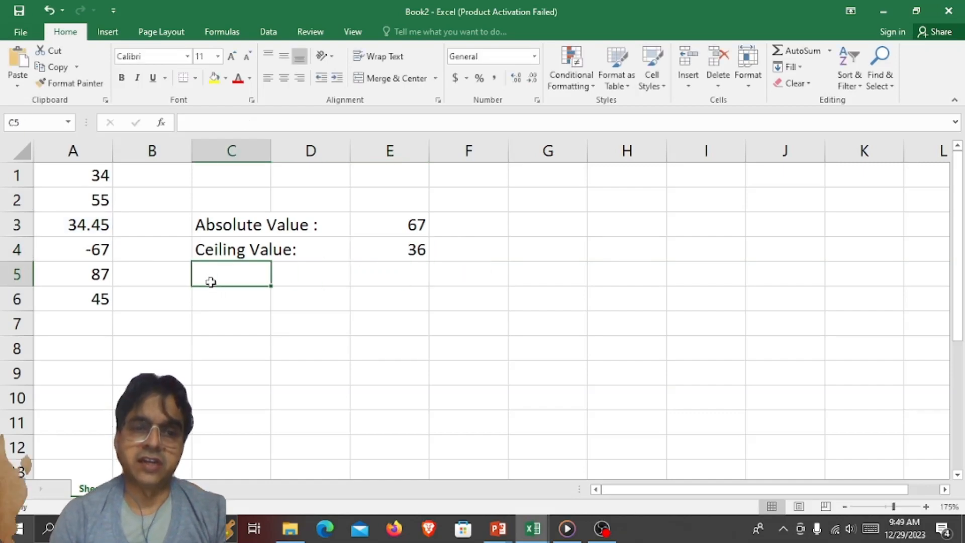
pyautogui.click(85, 227)
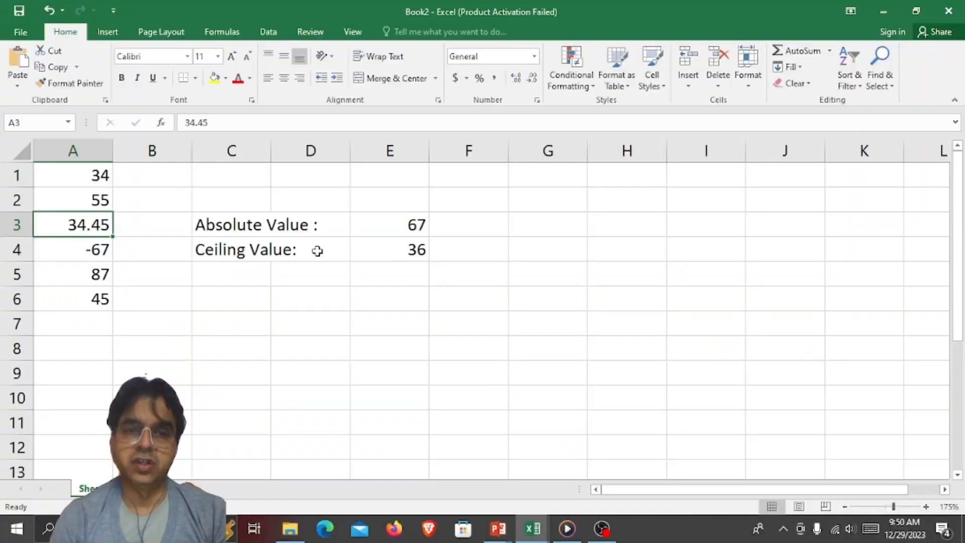
# Enter the label "Exponential Value :" in cell C5.
pyautogui.click(206, 277)
pyautogui.write('Ex')
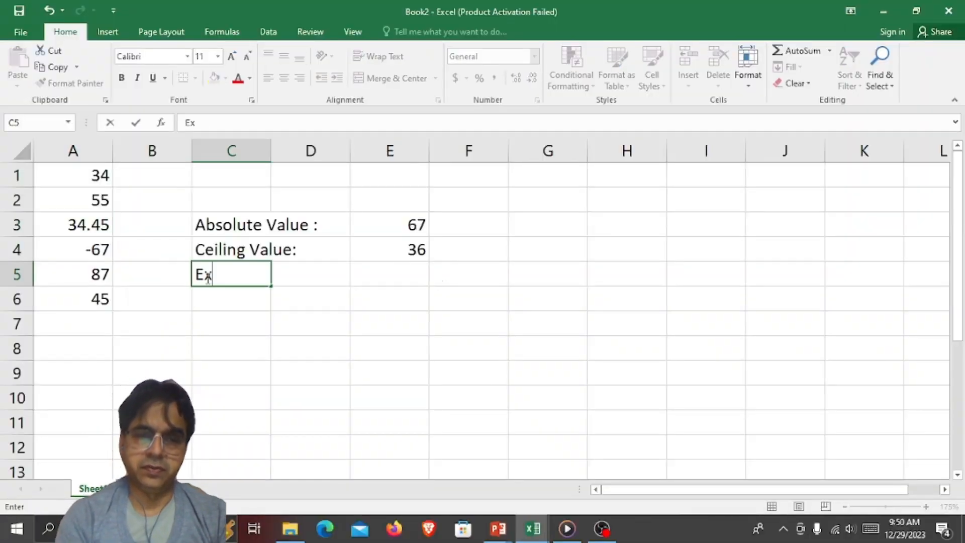
pyautogui.write('ponenti')
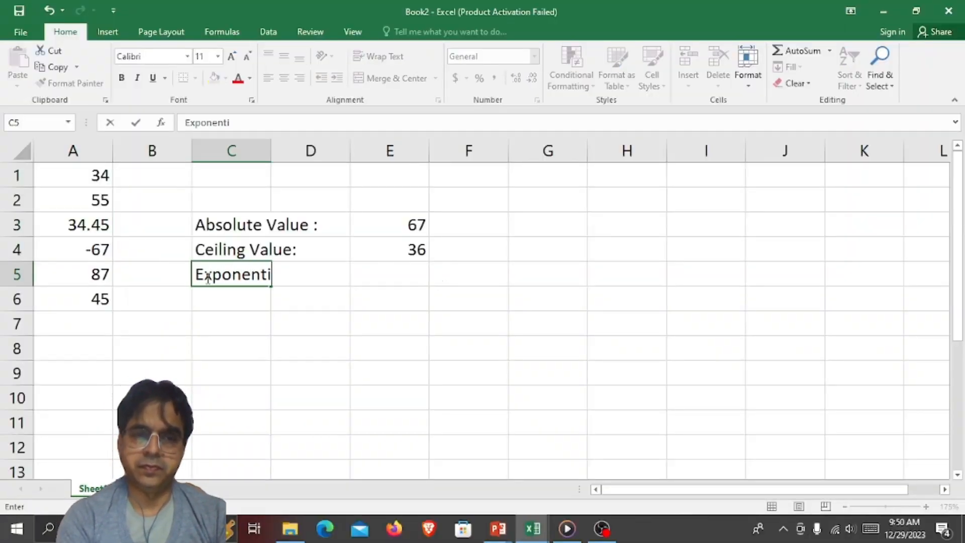
pyautogui.press('BackSpace')
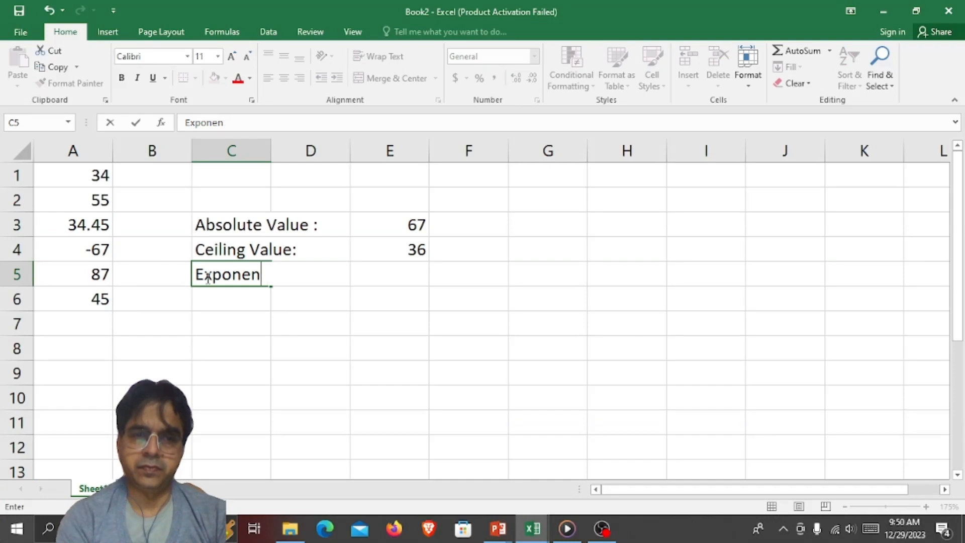
pyautogui.write('tia')
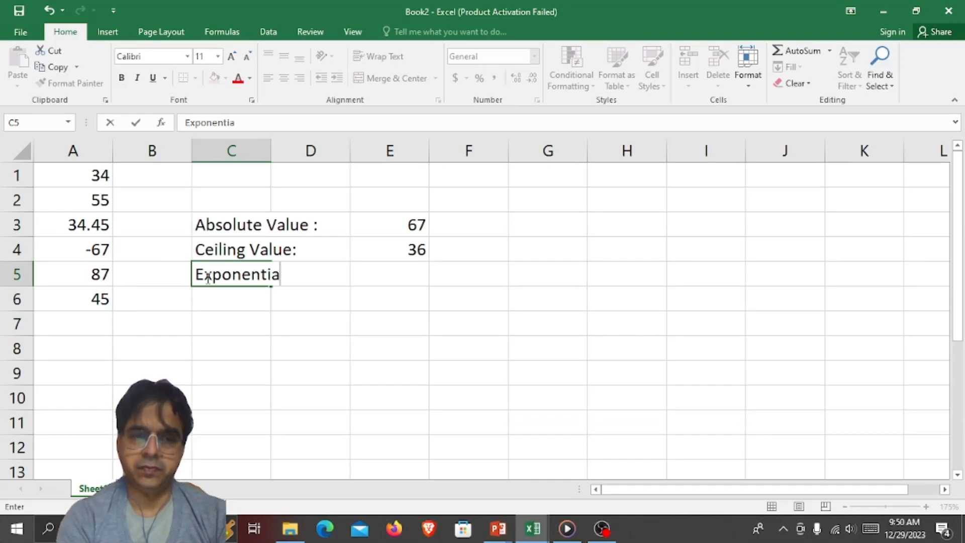
pyautogui.write('l Value L')
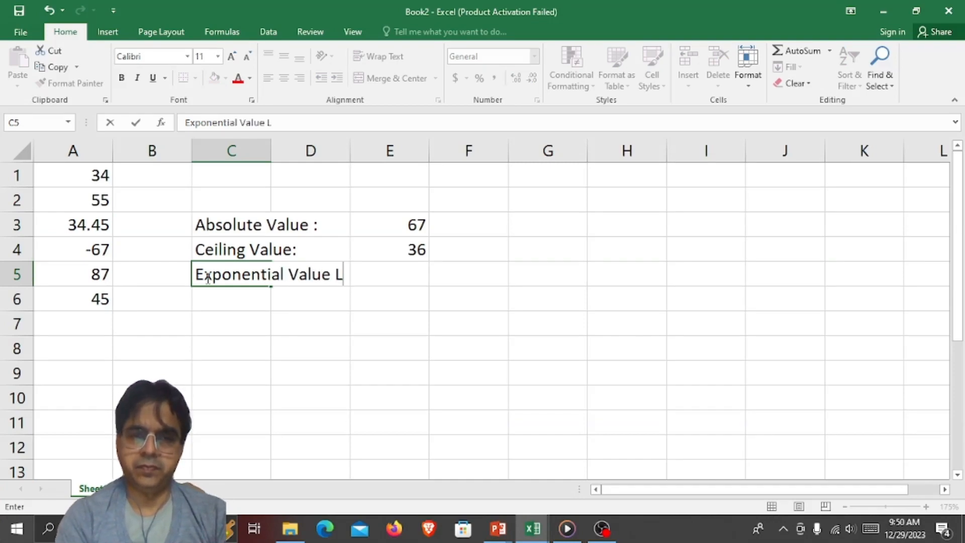
pyautogui.press('BackSpace')
pyautogui.press('Right')
pyautogui.press('Right')
pyautogui.press('Right')
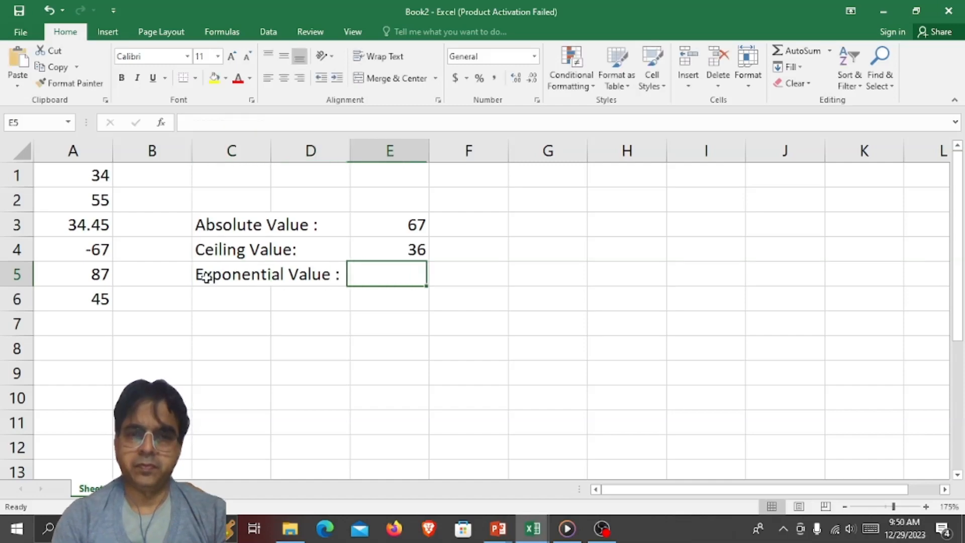
# Calculate the exponential of A2 in cell E5 with the formula =exp(A2).
pyautogui.press('Left')
pyautogui.write('=exp')
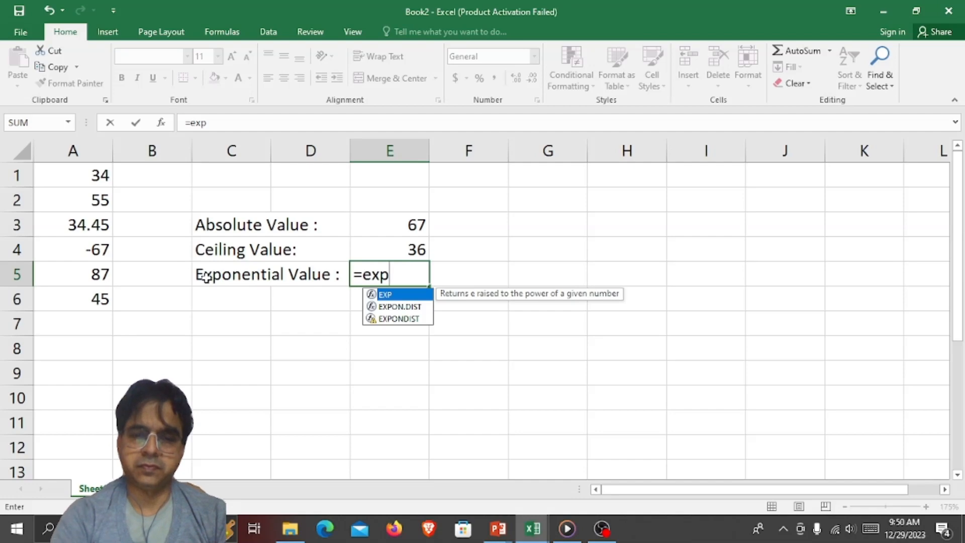
pyautogui.write('(')
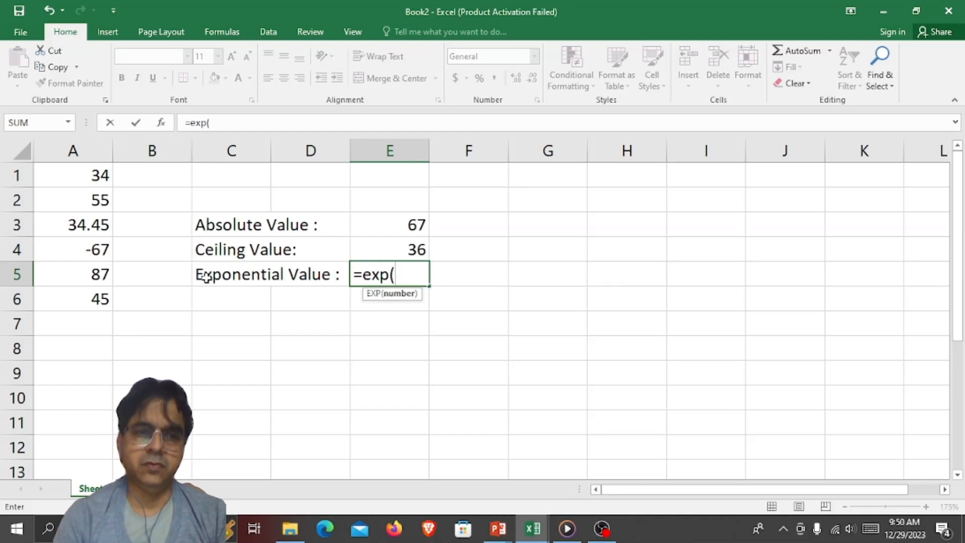
pyautogui.click(96, 206)
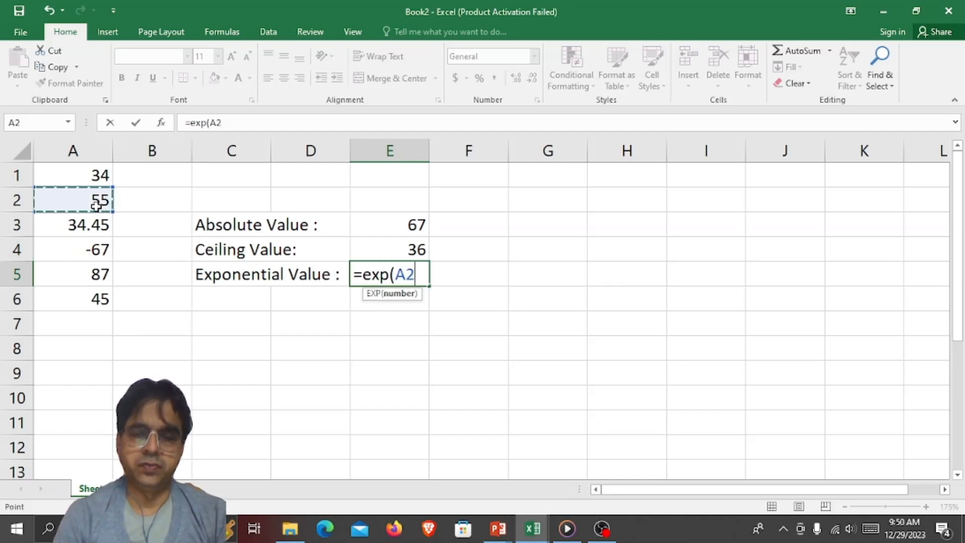
pyautogui.write(',')
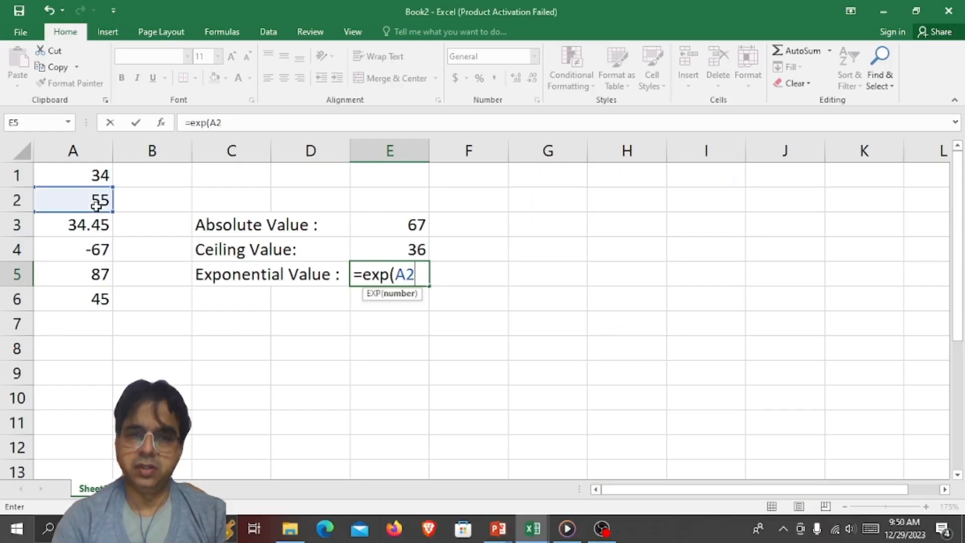
pyautogui.press('Return')
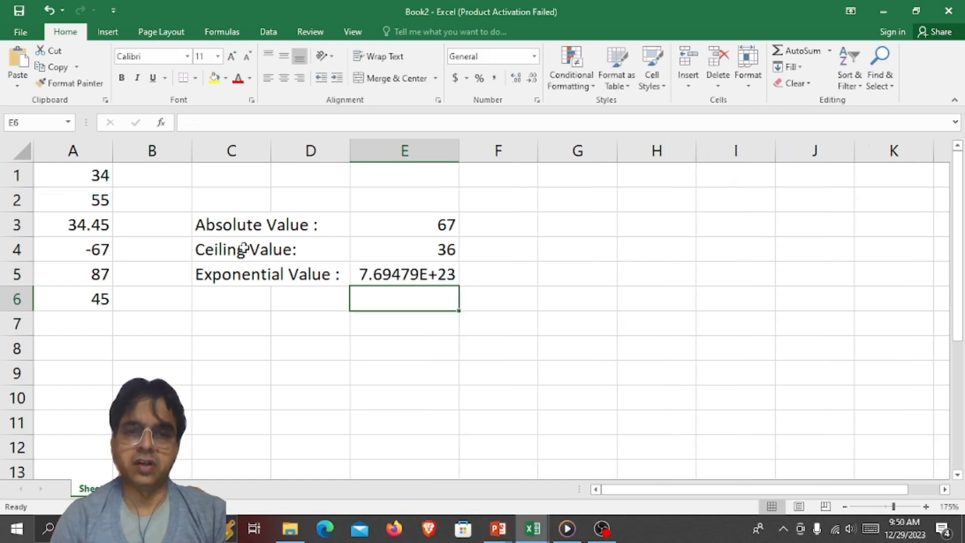
# Compare the result in E5 with its source value in A2 and examine the EXP formula.
pyautogui.click(367, 274)
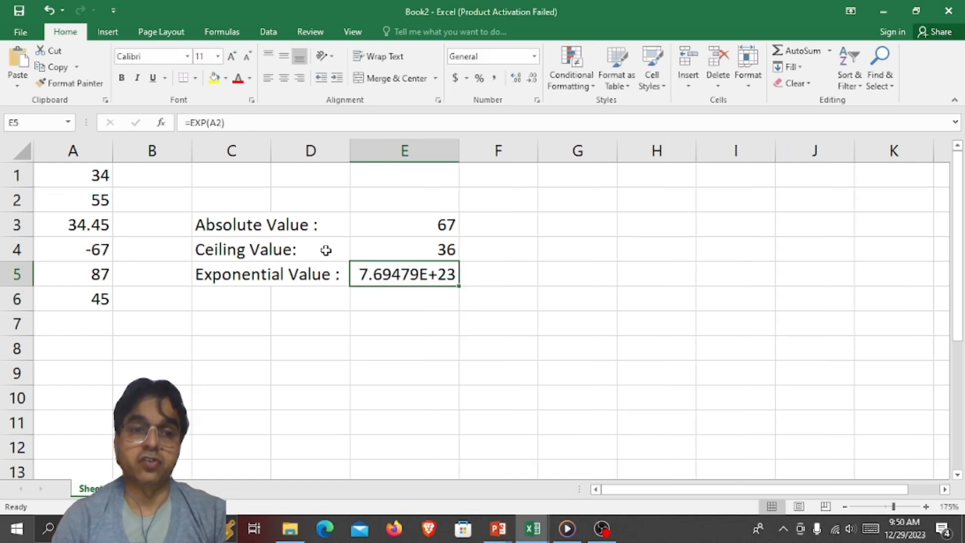
pyautogui.click(100, 200)
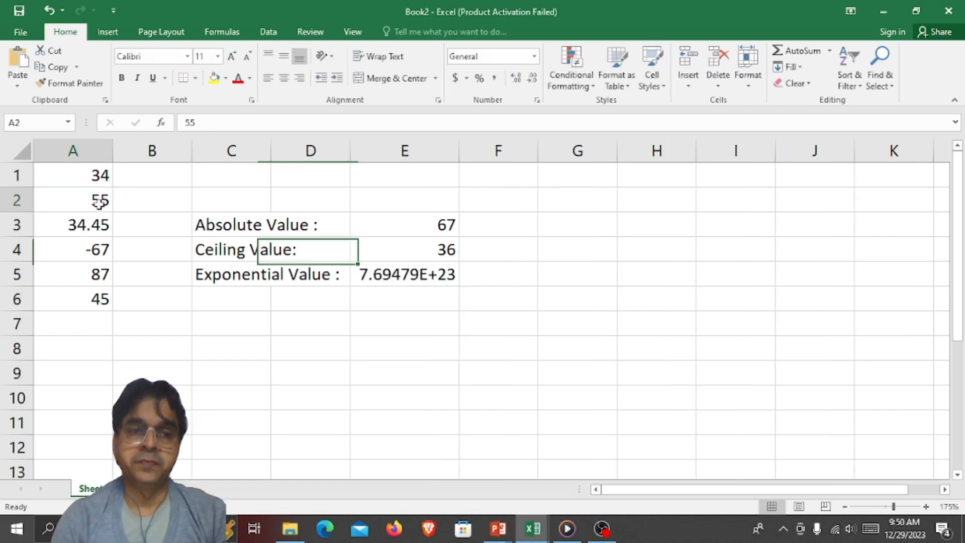
pyautogui.doubleClick(386, 272)
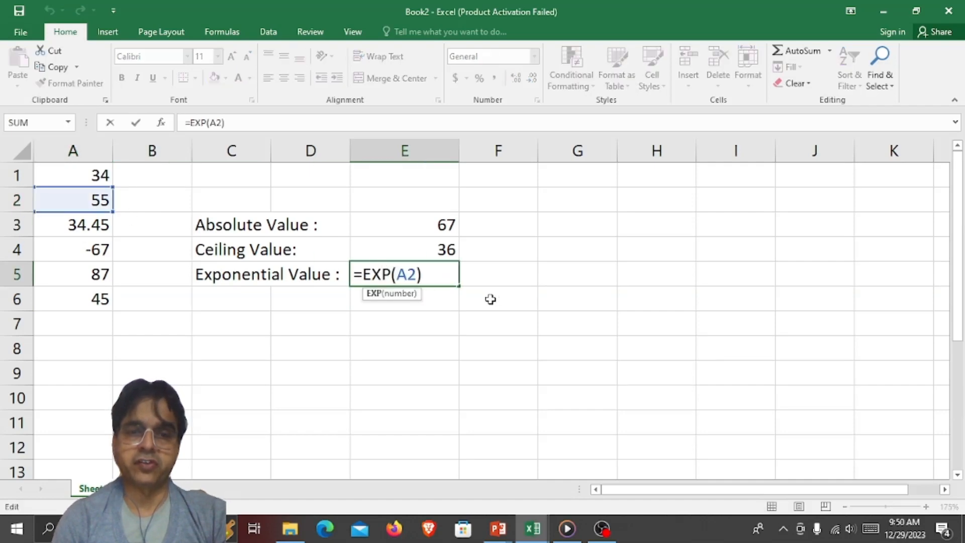
# Enter the label "Factorial Value:" in cell C6 and select E6 for its result.
pyautogui.click(227, 306)
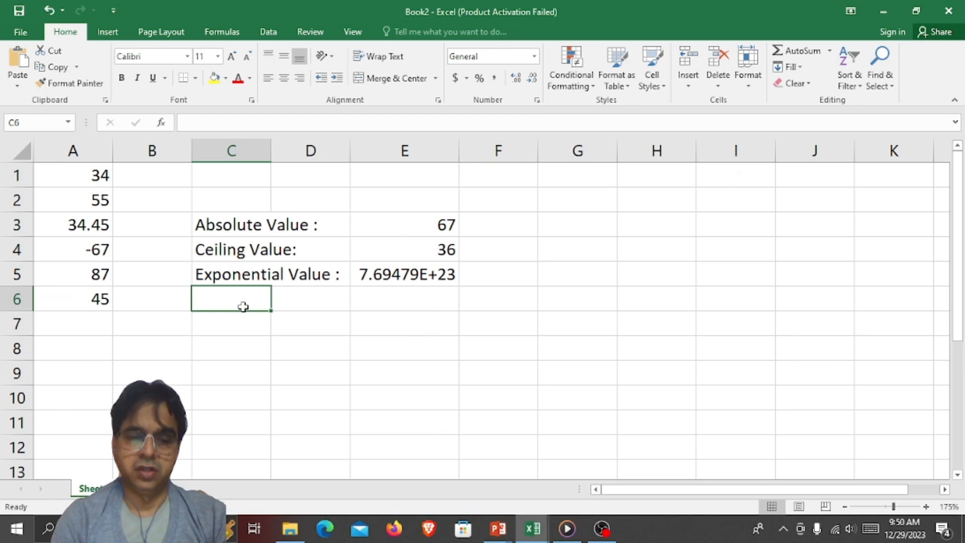
pyautogui.write('F')
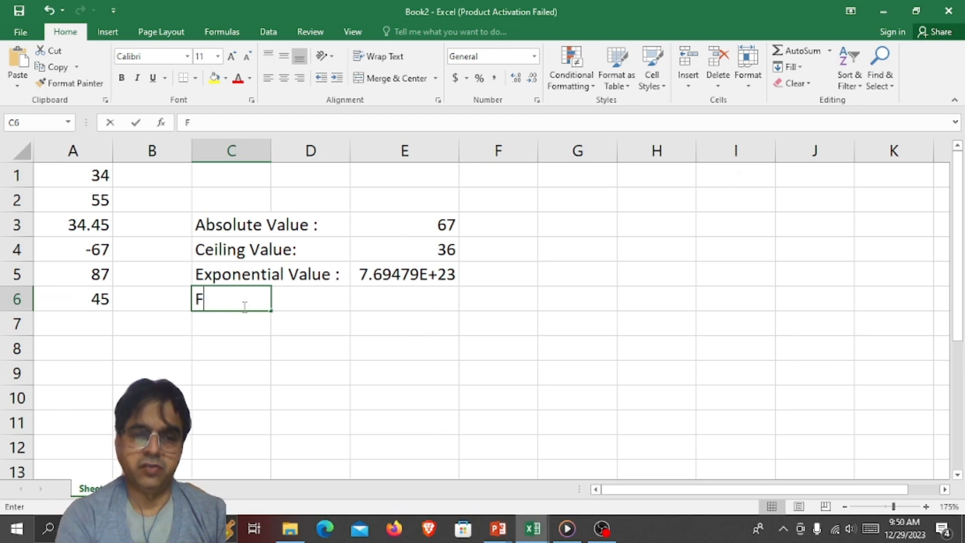
pyautogui.write('act')
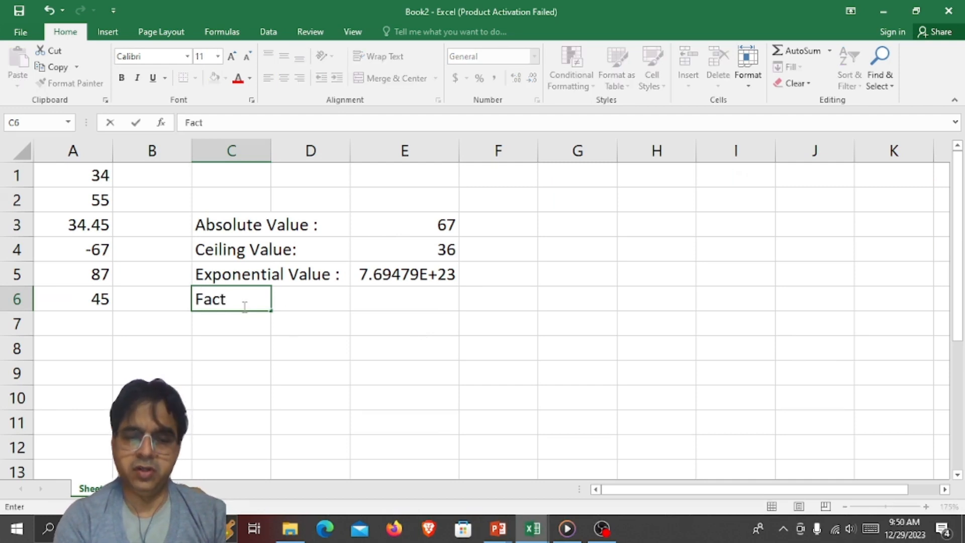
pyautogui.write('orial ')
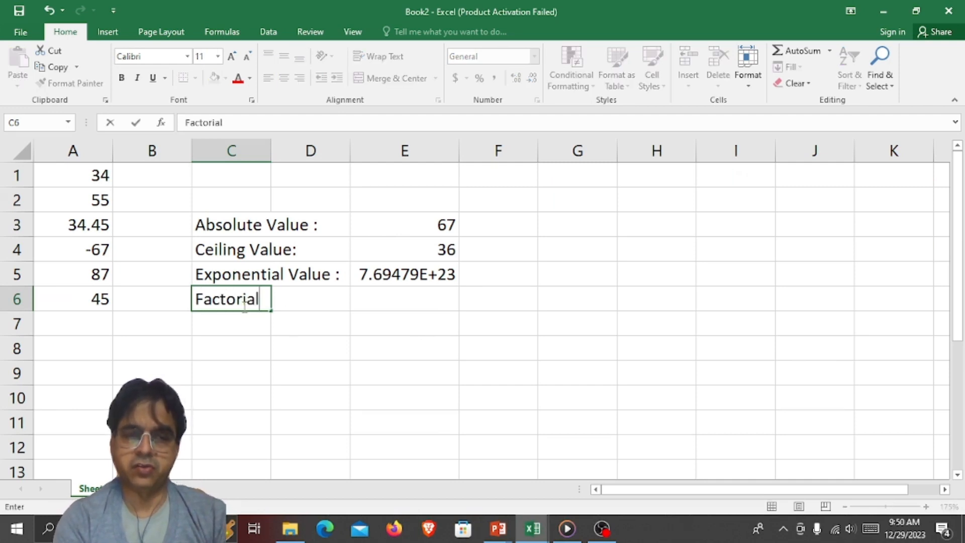
pyautogui.write('Va')
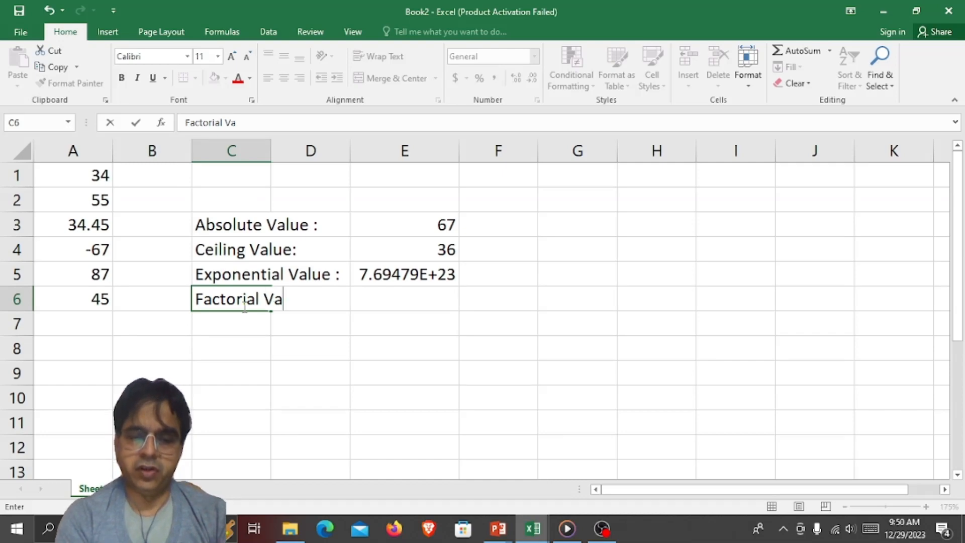
pyautogui.write('lue:')
pyautogui.press('Tab')
pyautogui.press('Right')
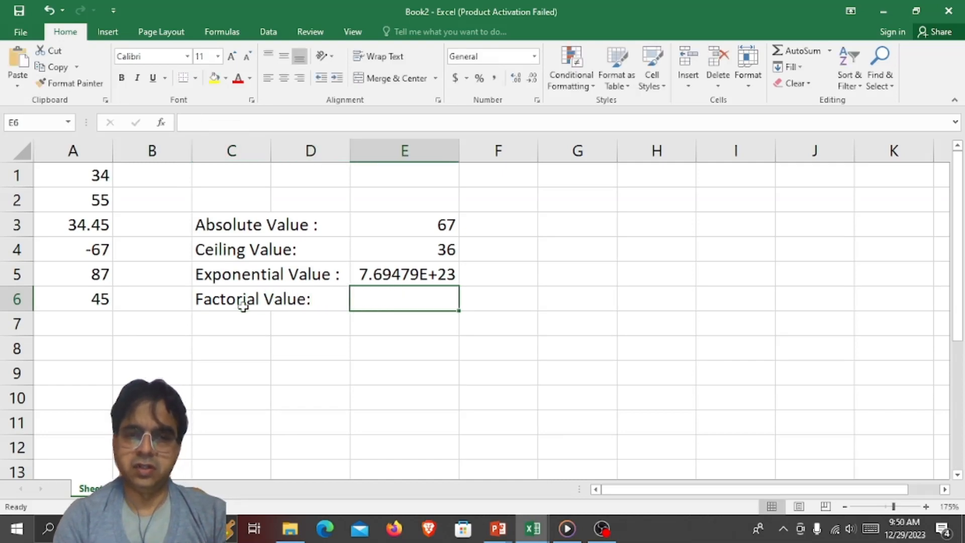
# Calculate the factorial of 5 in cell E6 with the formula =fact(5).
pyautogui.press('Right')
pyautogui.press('Left')
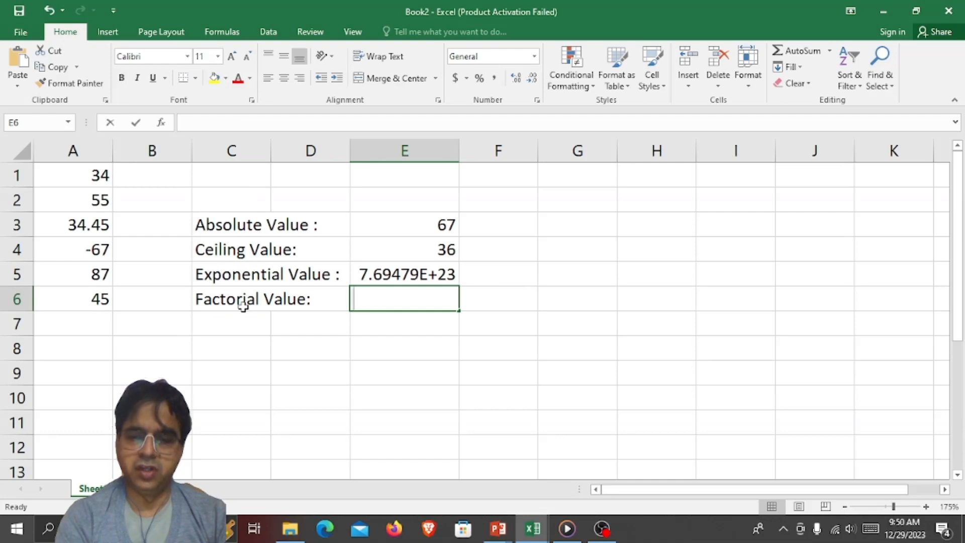
pyautogui.write('=fac')
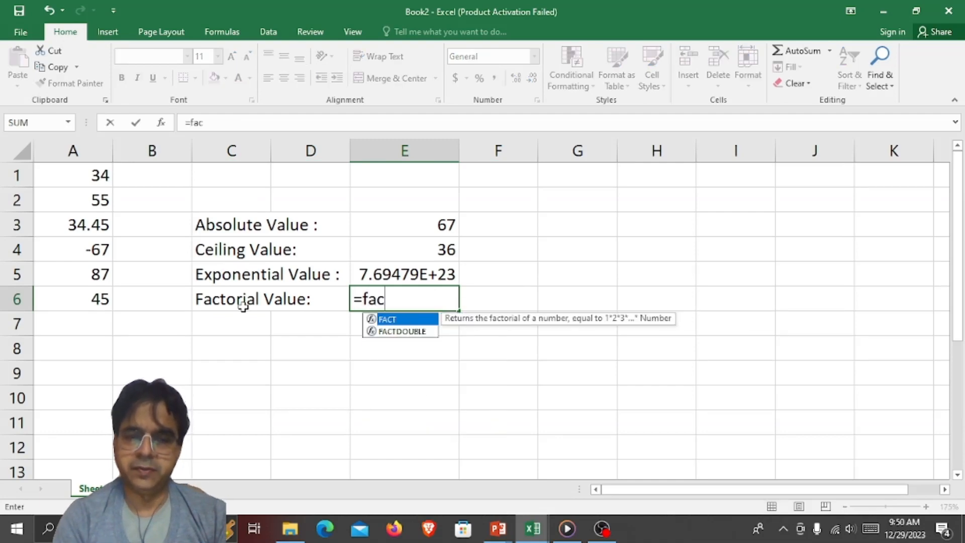
pyautogui.write('t(5')
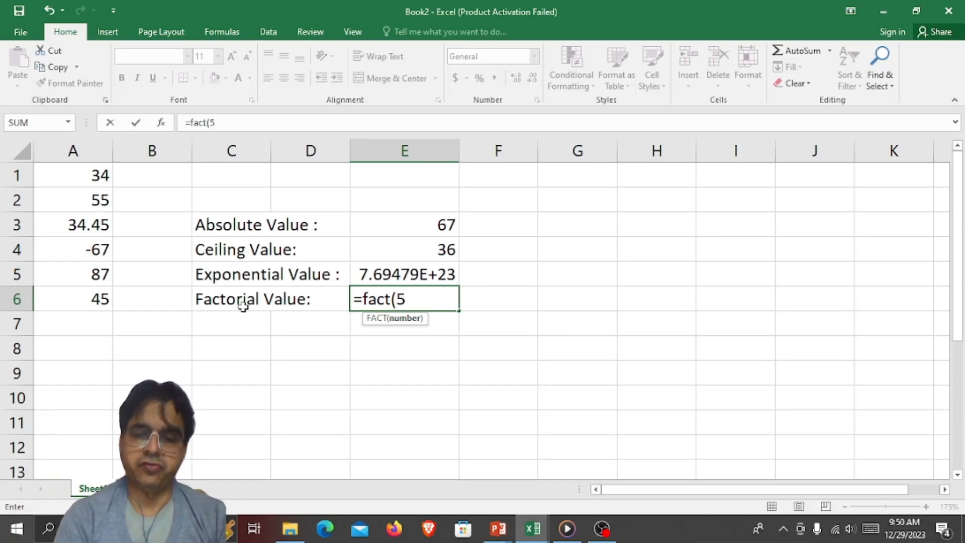
pyautogui.write(')')
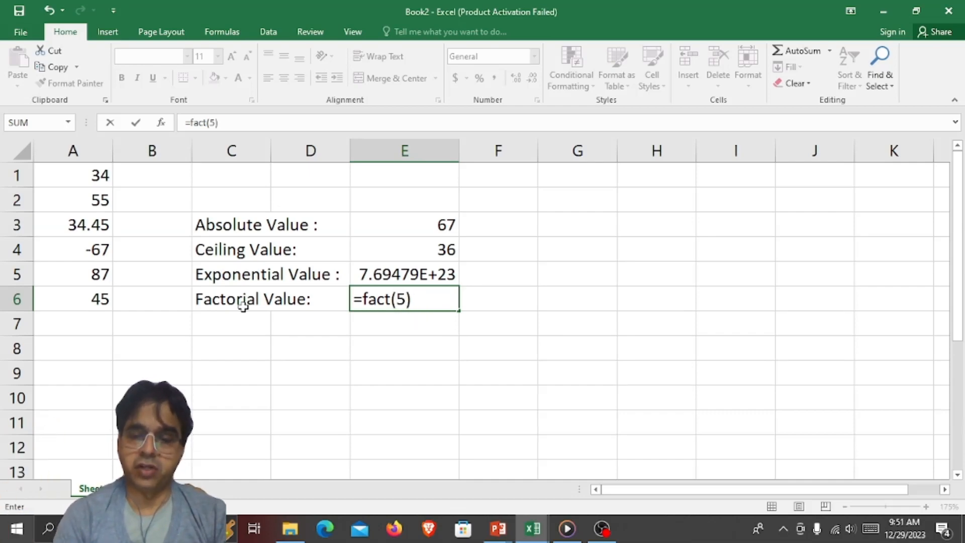
pyautogui.press('Return')
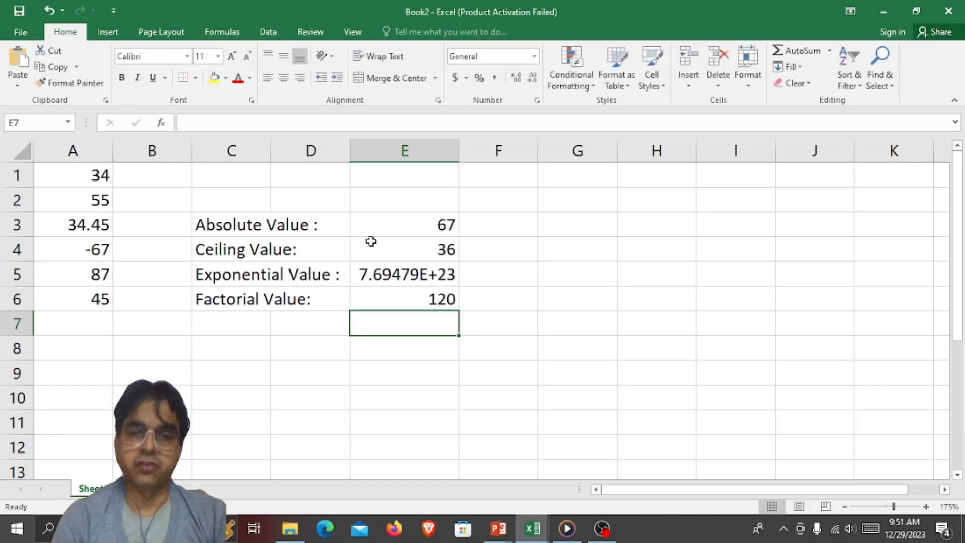
# Examine the FACT formula and its argument in cell E6, leaving it as it is.
pyautogui.click(414, 296)
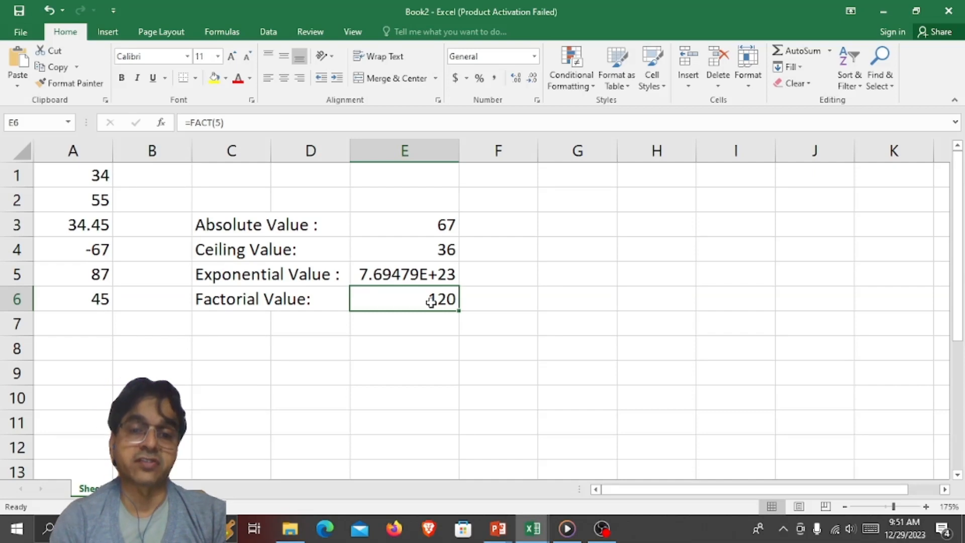
pyautogui.doubleClick(426, 302)
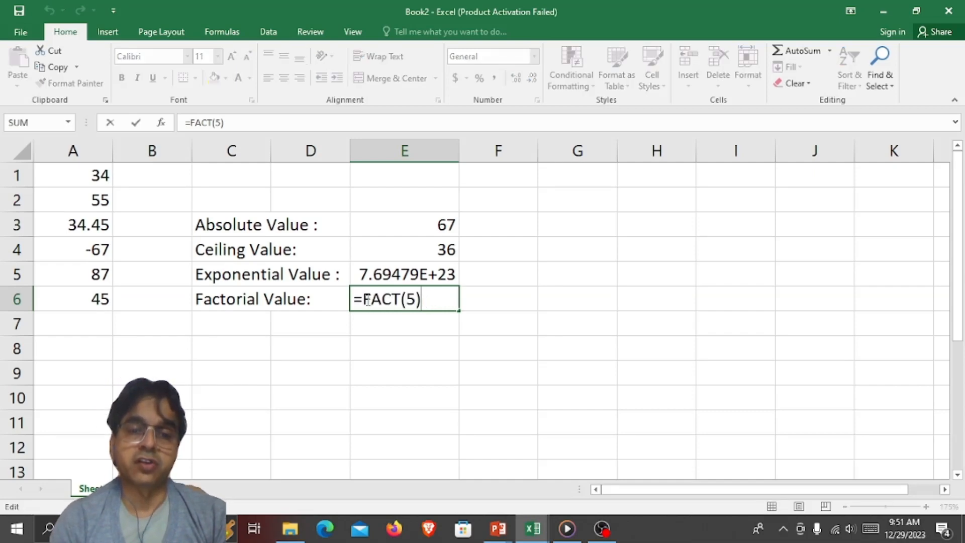
pyautogui.doubleClick(411, 300)
pyautogui.click(430, 303)
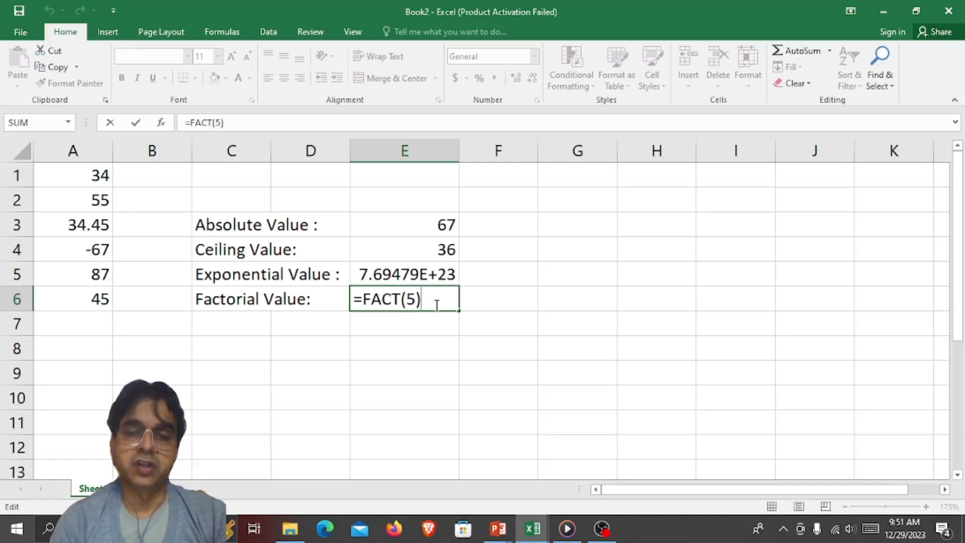
pyautogui.press('Return')
# Switch to the PowerPoint slide show to read the list of mathematical functions, and return to the Excel workbook.
pyautogui.hotkey('alt', 'Tab')
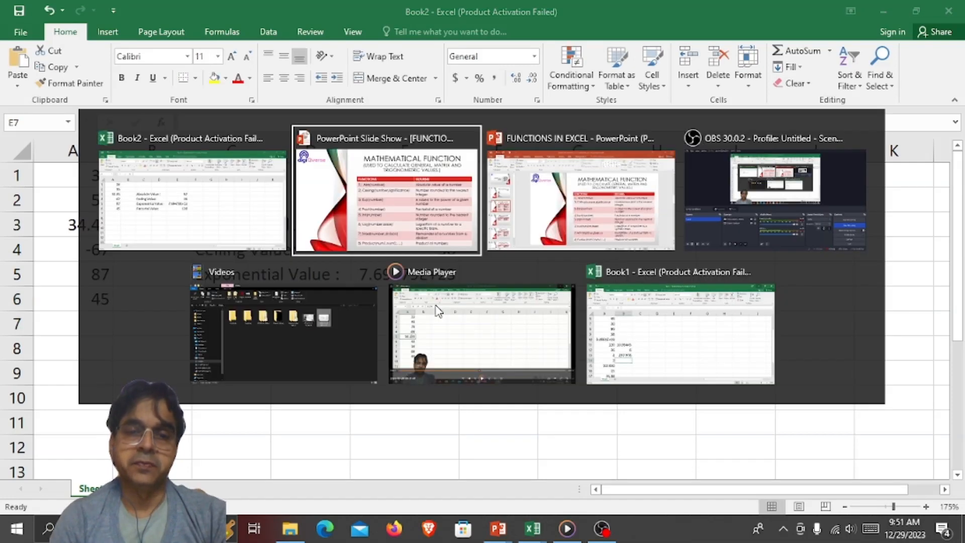
pyautogui.hotkey('alt', 'Tab')
pyautogui.hotkey('alt', 'shift', 'Tab')
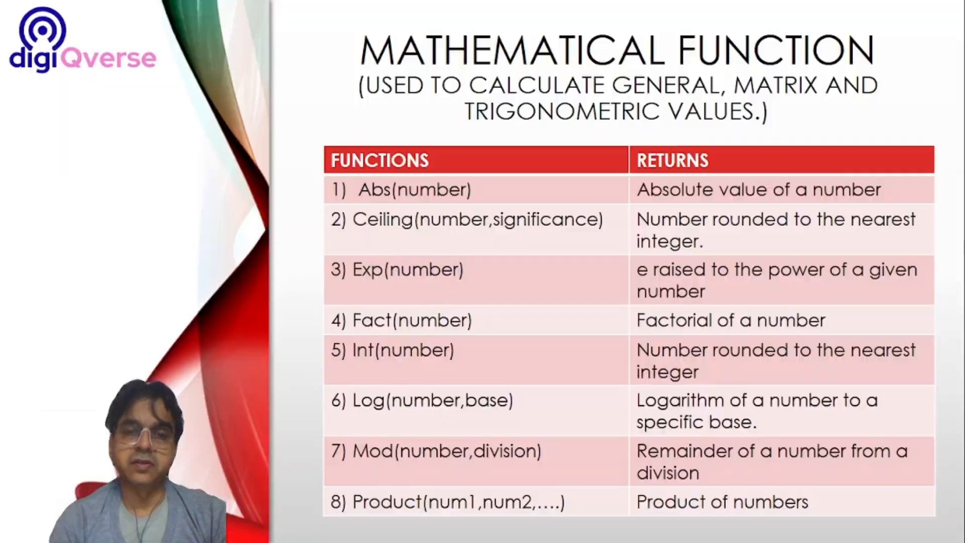
pyautogui.hotkey('alt', 'Tab')
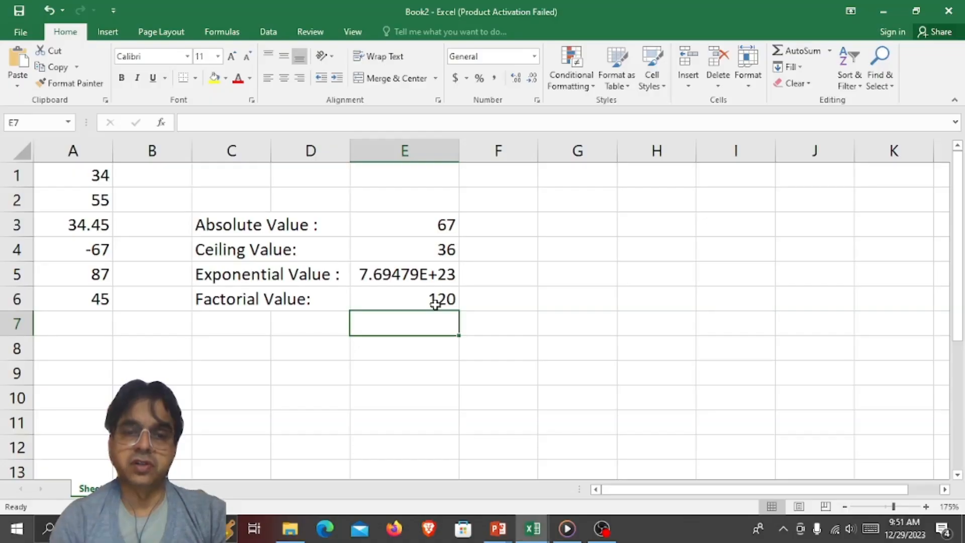
# Enter the label "Integer Value:" in cell G3.
pyautogui.click(252, 322)
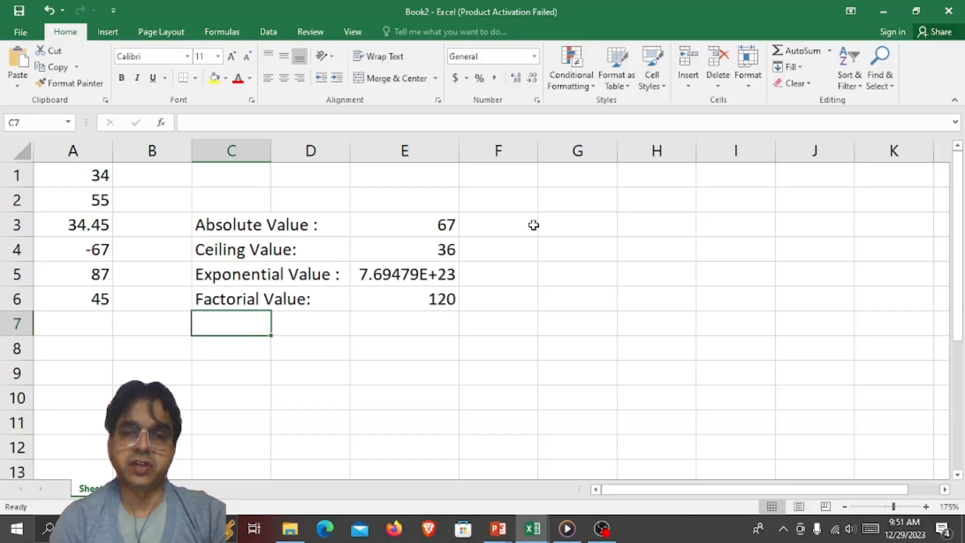
pyautogui.click(550, 221)
pyautogui.write('Intege')
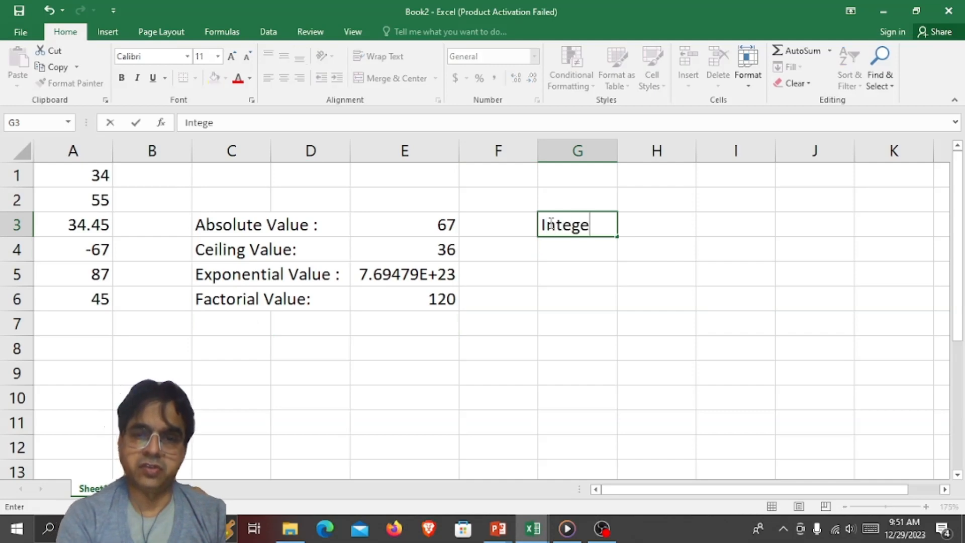
pyautogui.write('r Valu')
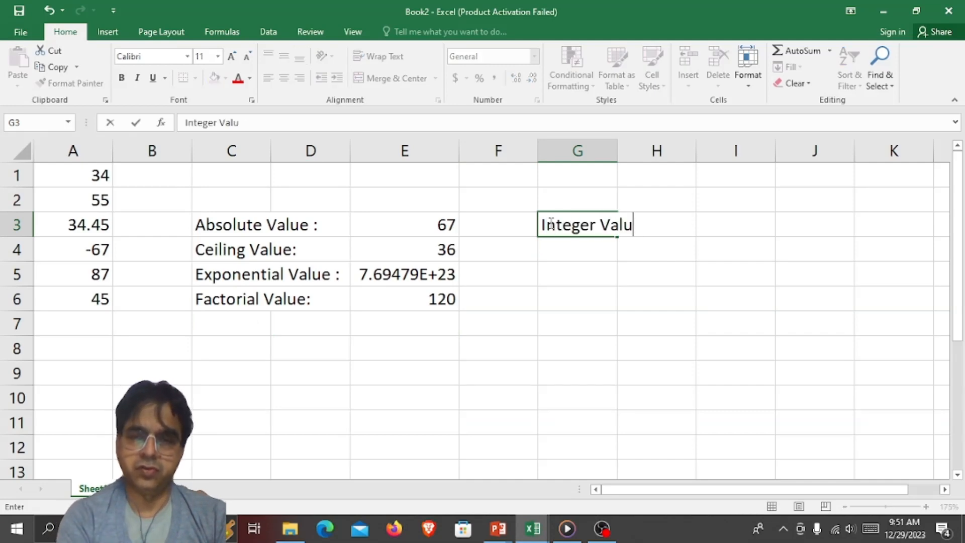
pyautogui.write('e:')
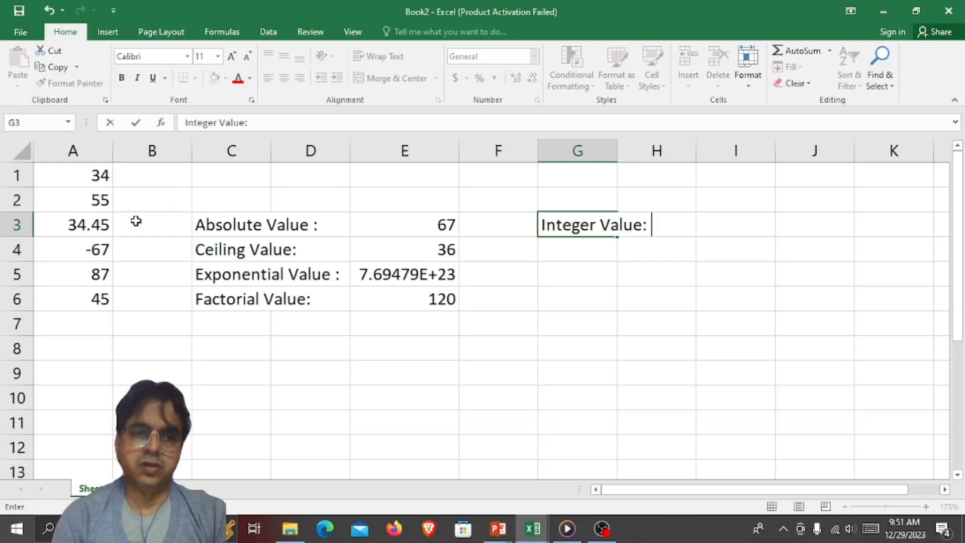
# Calculate the integer part of A3 in cell I3 with the formula =int(A3), and select A3 to compare it.
pyautogui.click(720, 223)
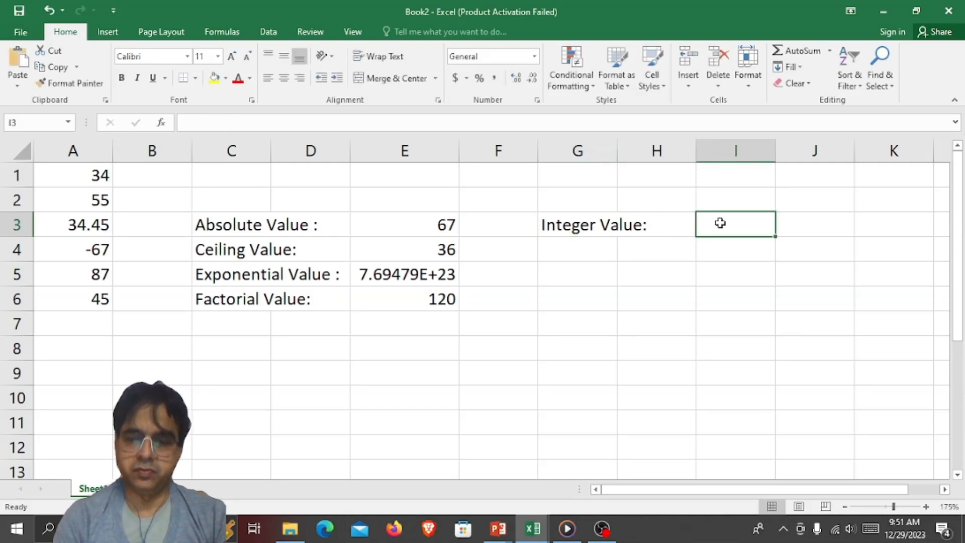
pyautogui.write('=int')
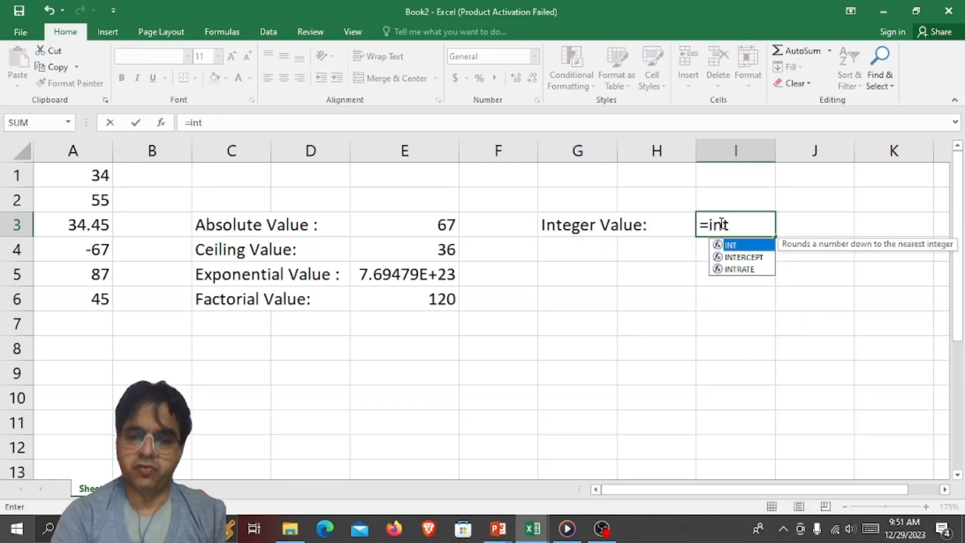
pyautogui.write('(')
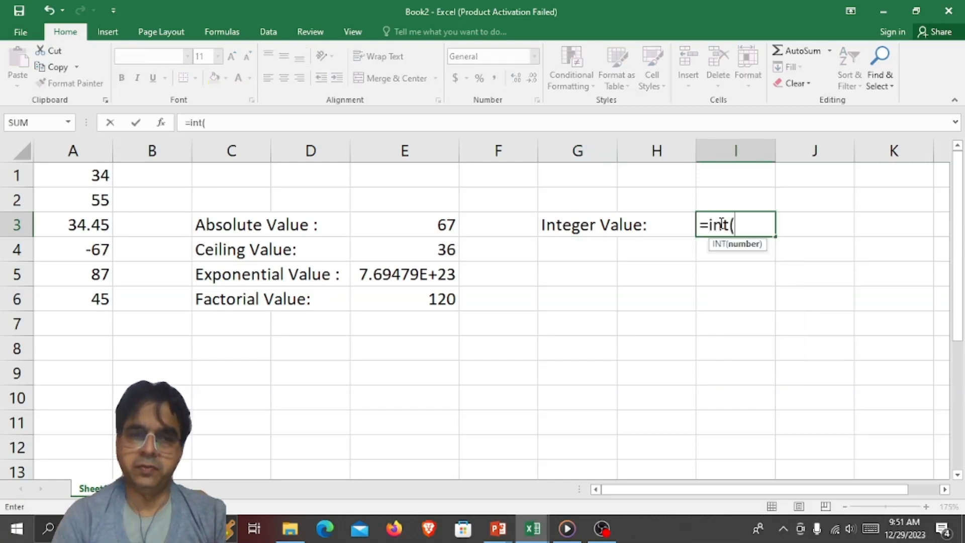
pyautogui.click(93, 224)
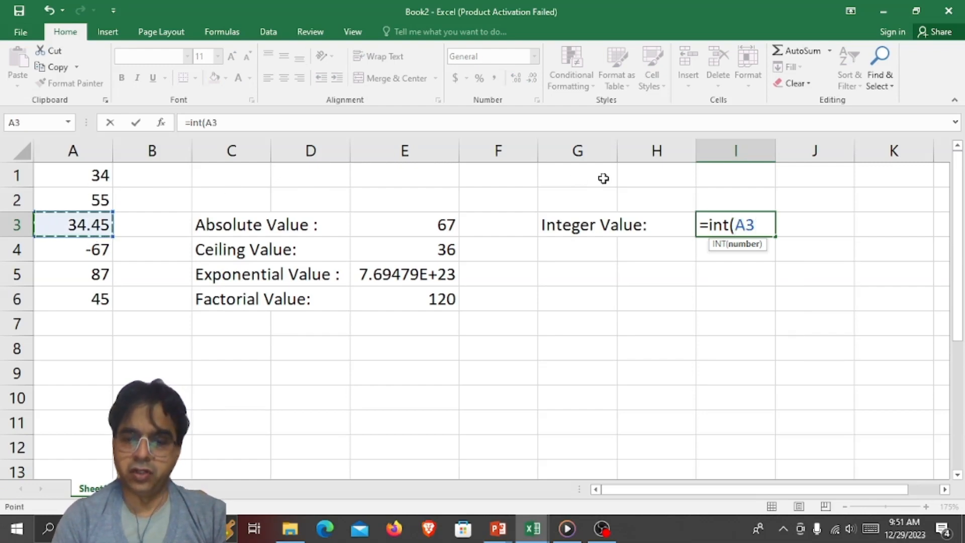
pyautogui.write(')')
pyautogui.press('Return')
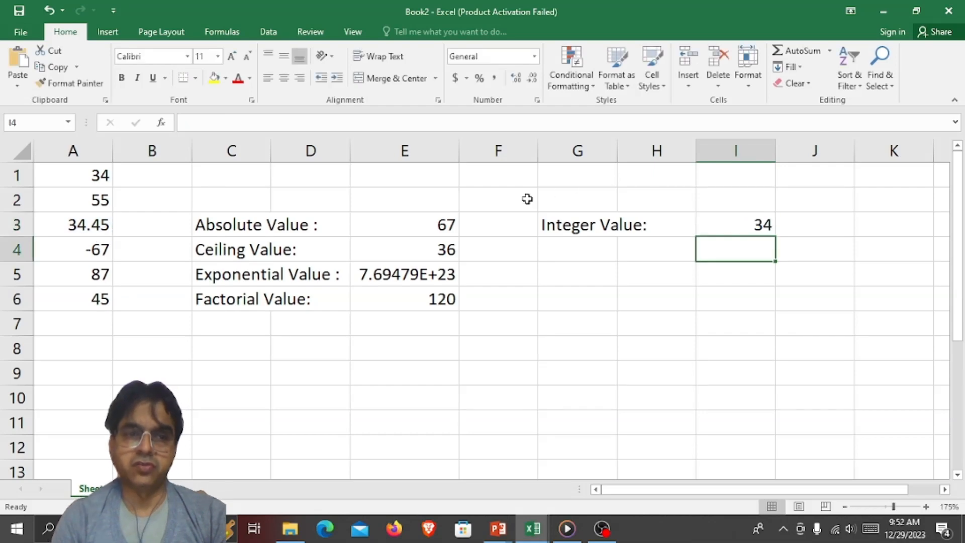
pyautogui.click(79, 230)
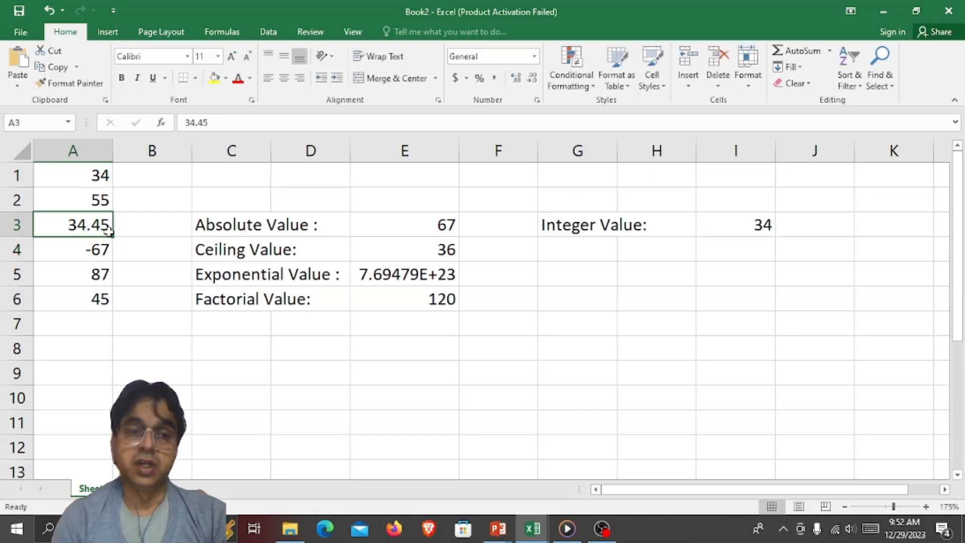
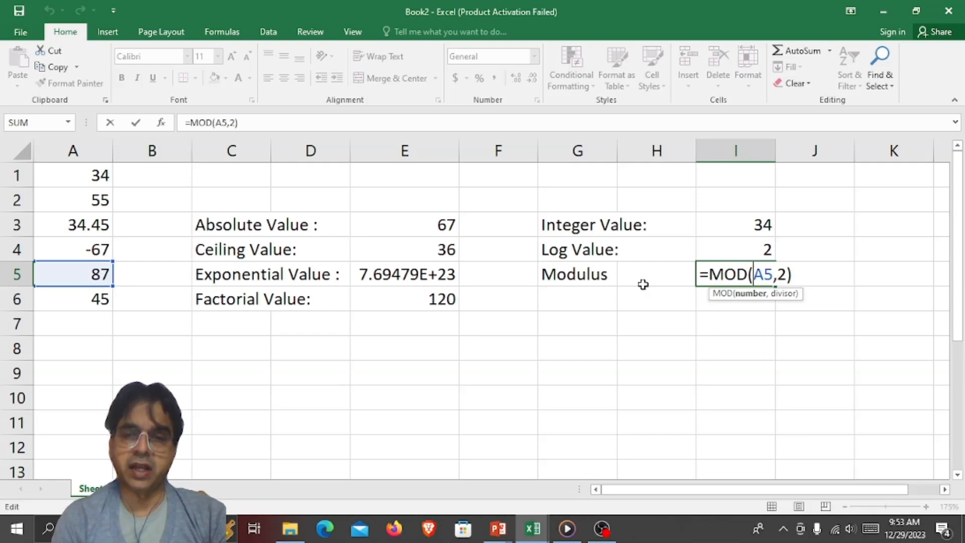
# Close the MOD formula in I5 and consult the mathematical function list in the PowerPoint slide show, returning to Excel.
pyautogui.press('Return')
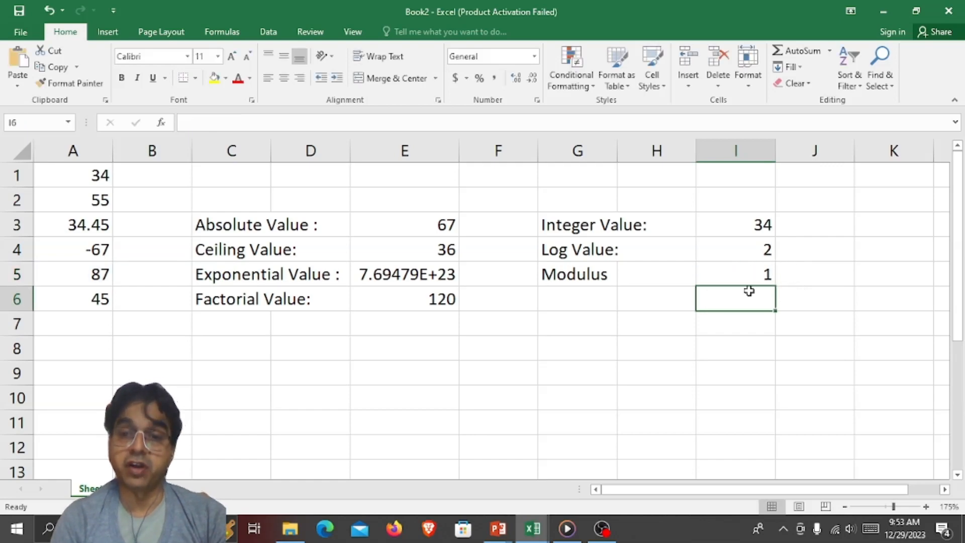
pyautogui.click(739, 273)
pyautogui.hotkey('alt', 'Tab')
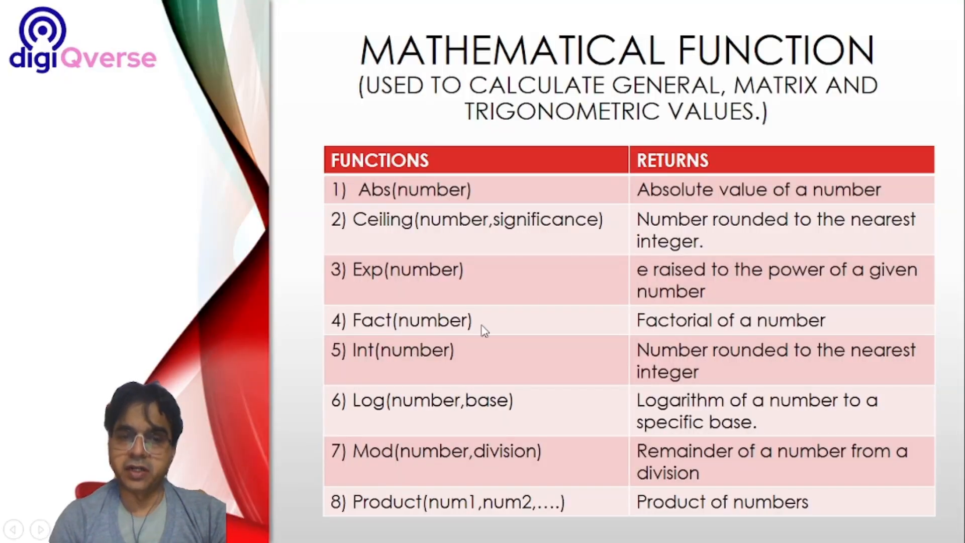
pyautogui.hotkey('alt', 'Tab')
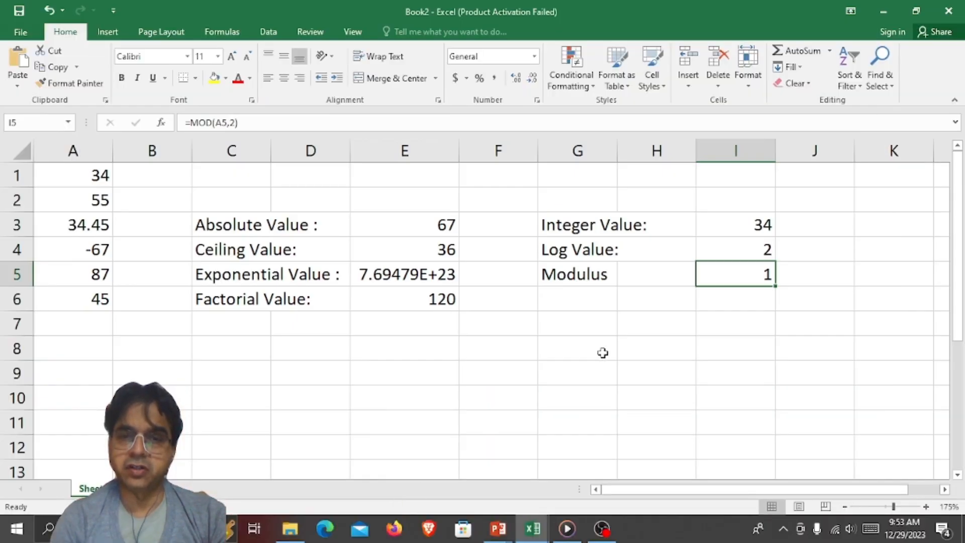
# Enter the label "Product of Numbers:" in cell G6.
pyautogui.click(570, 299)
pyautogui.write('P')
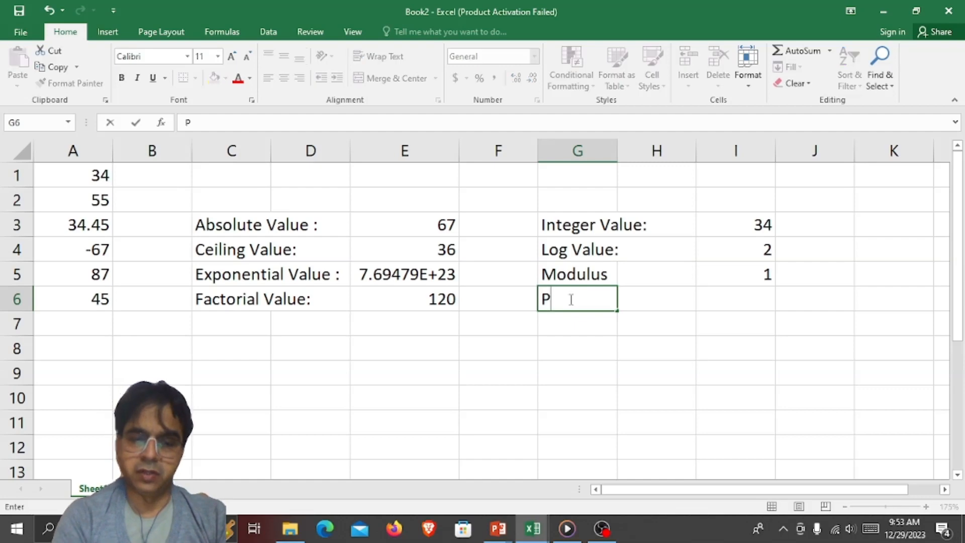
pyautogui.write('rodcut')
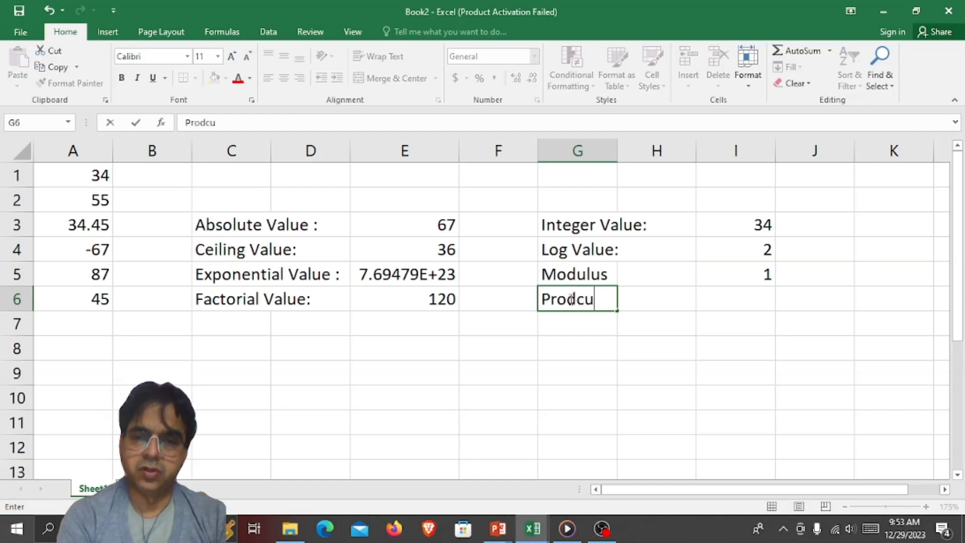
pyautogui.press('BackSpace')
pyautogui.press('BackSpace')
pyautogui.press('BackSpace')
pyautogui.write('uct')
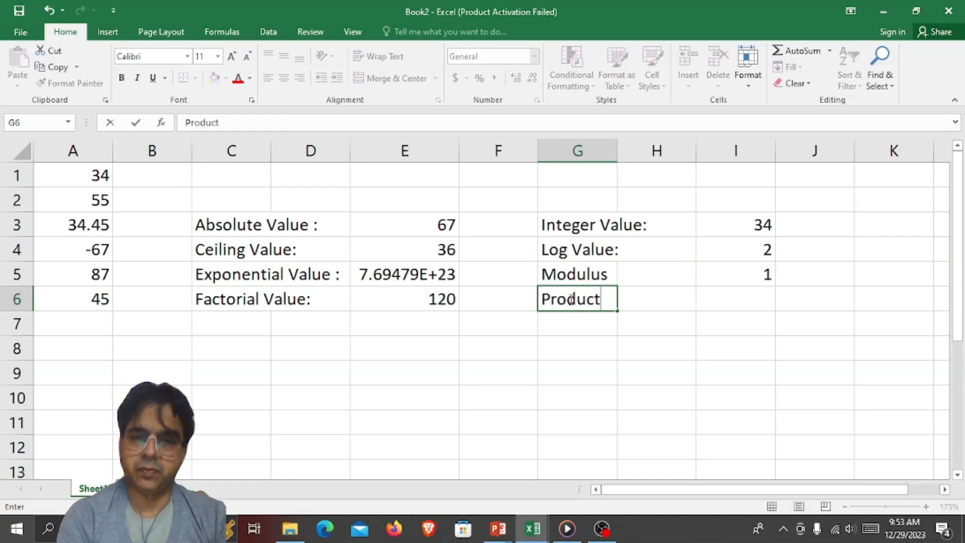
pyautogui.write(' of Numbers')
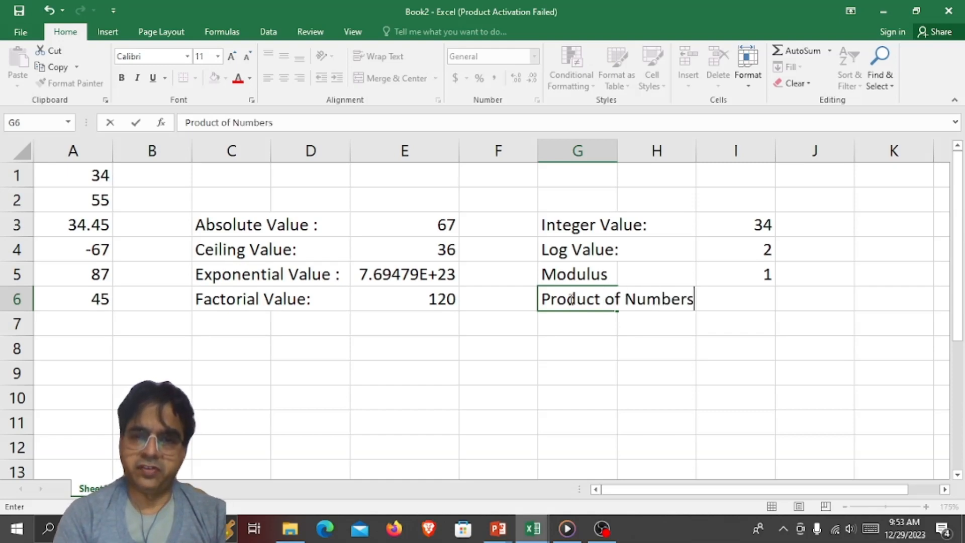
pyautogui.write(':')
pyautogui.press('Tab')
# Calculate the product of A1 through A3 in cell I6 with the formula =product(a1:a3), and select I6 to review it.
pyautogui.press('Tab')
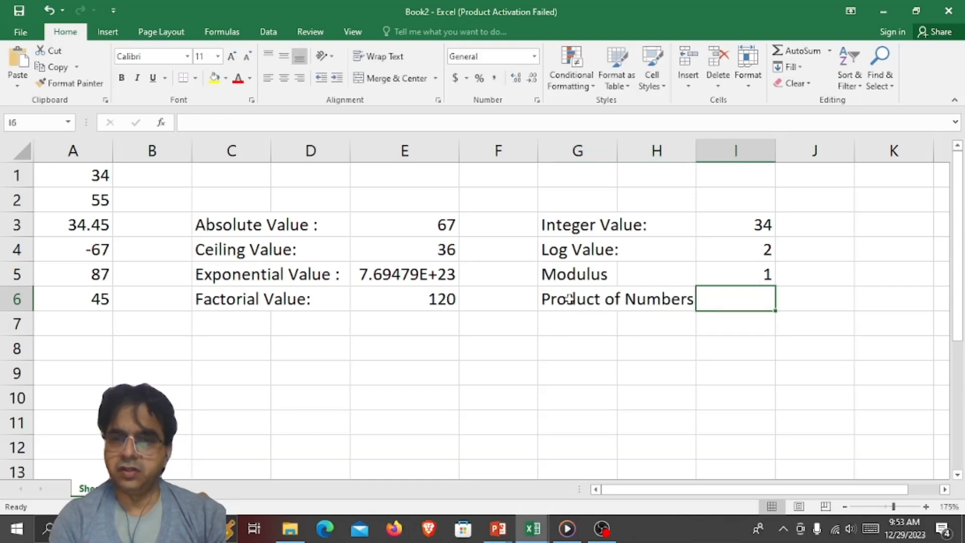
pyautogui.write('=prod')
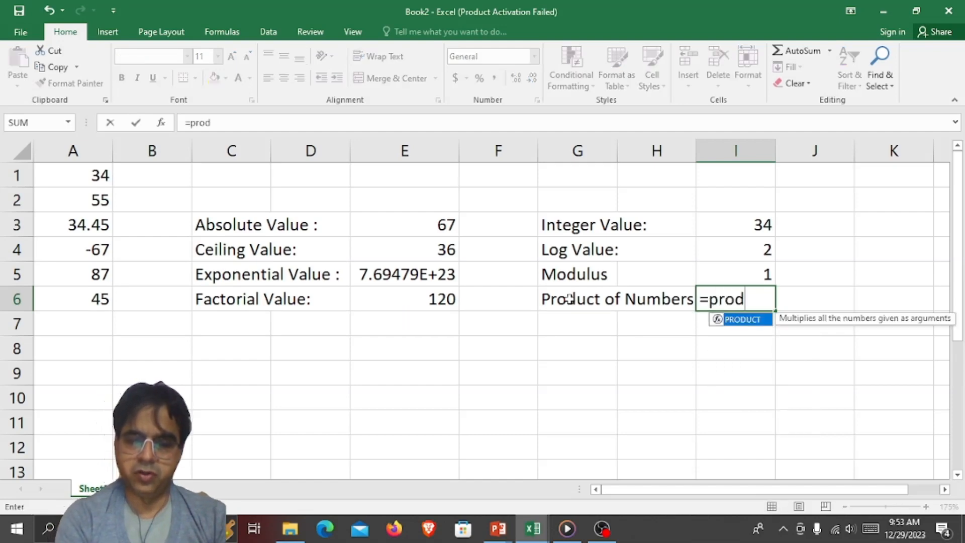
pyautogui.write('uct(')
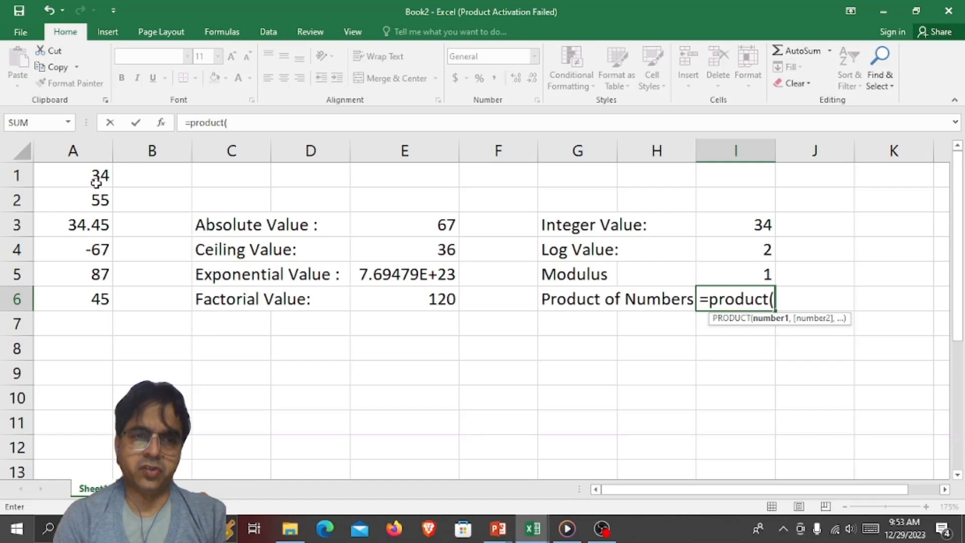
pyautogui.write('a1')
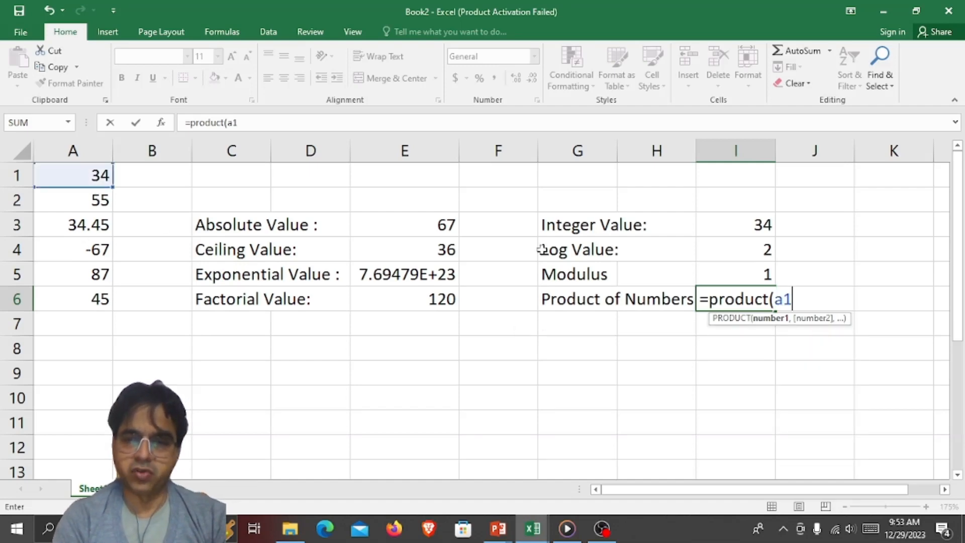
pyautogui.write(':')
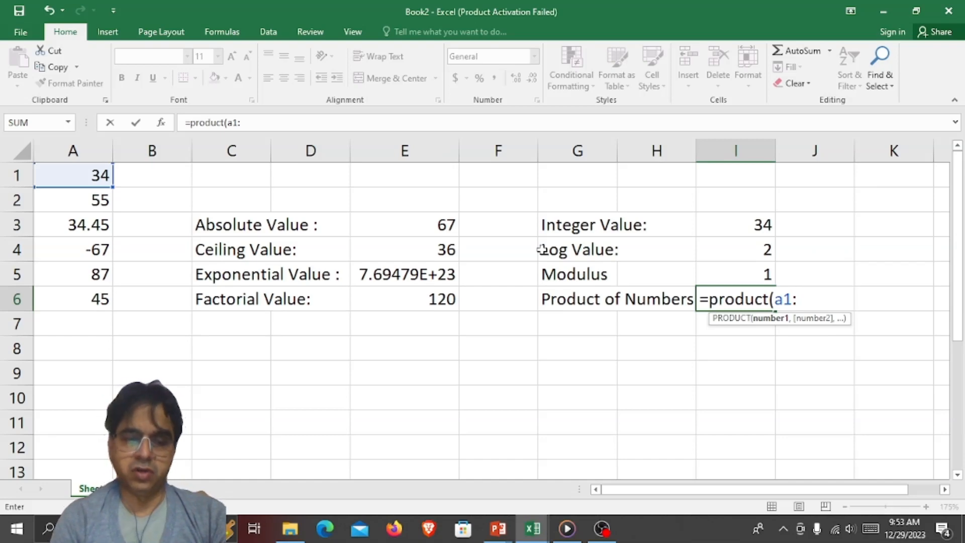
pyautogui.write('a3)')
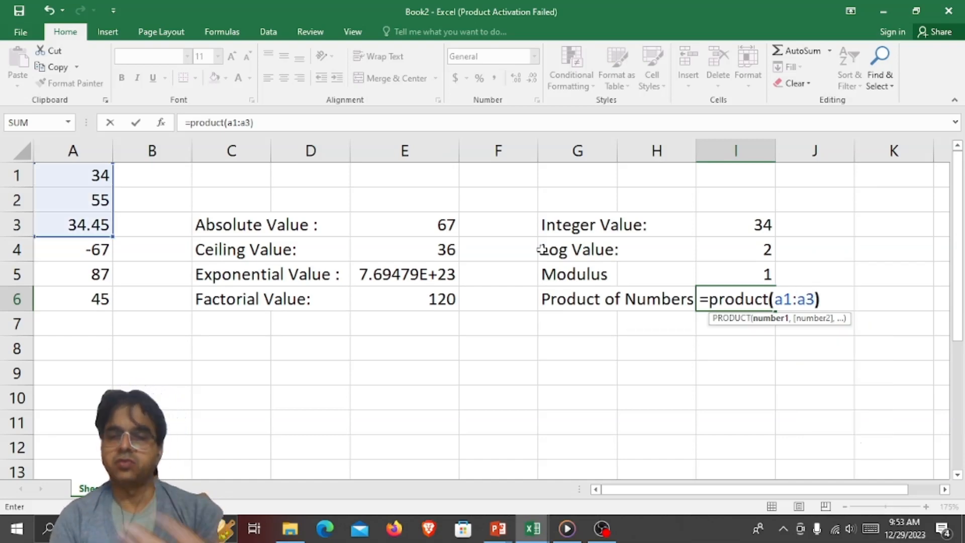
pyautogui.press('Return')
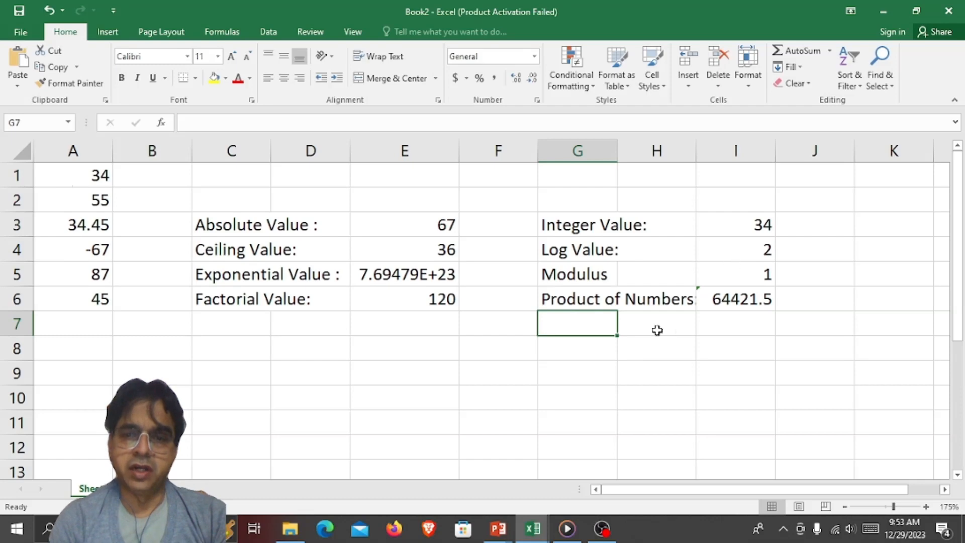
pyautogui.click(725, 296)
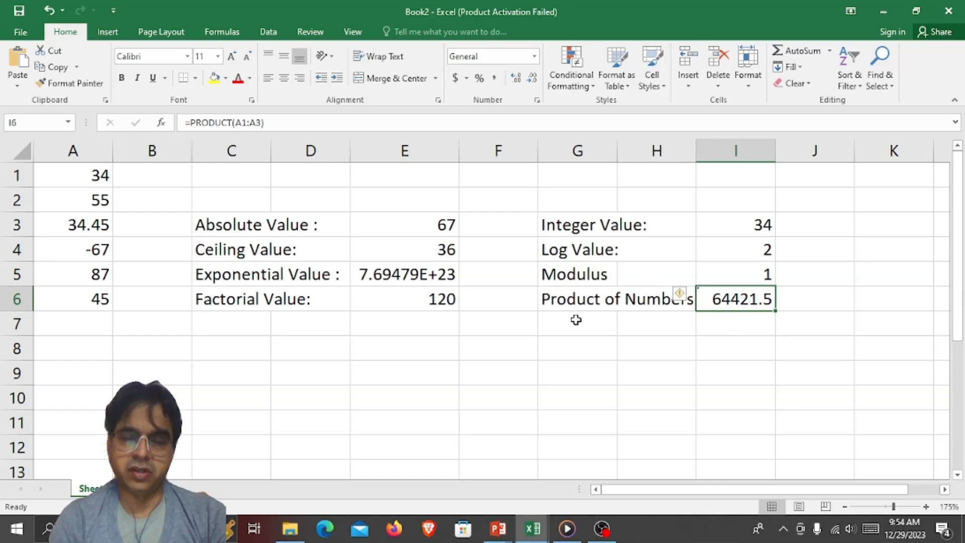
# Switch to the PowerPoint slide show, advance to the slide listing functions 9 to 12, and return to Excel.
pyautogui.hotkey('alt', 'Tab')
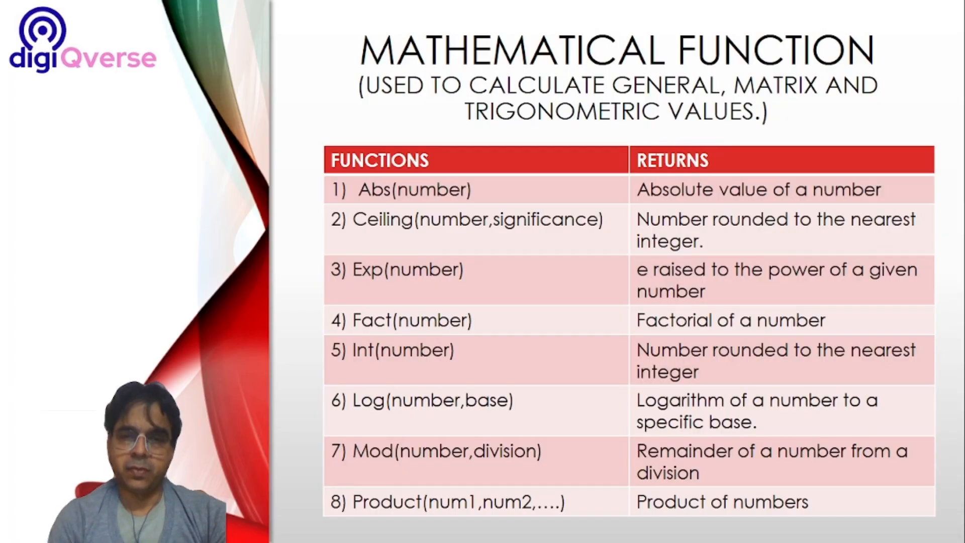
pyautogui.click(523, 296)
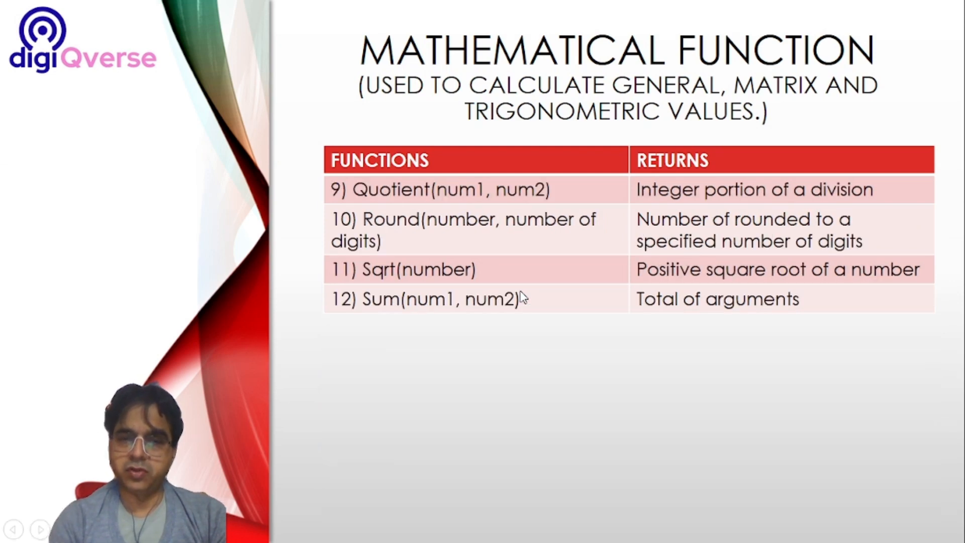
pyautogui.hotkey('alt', 'Tab')
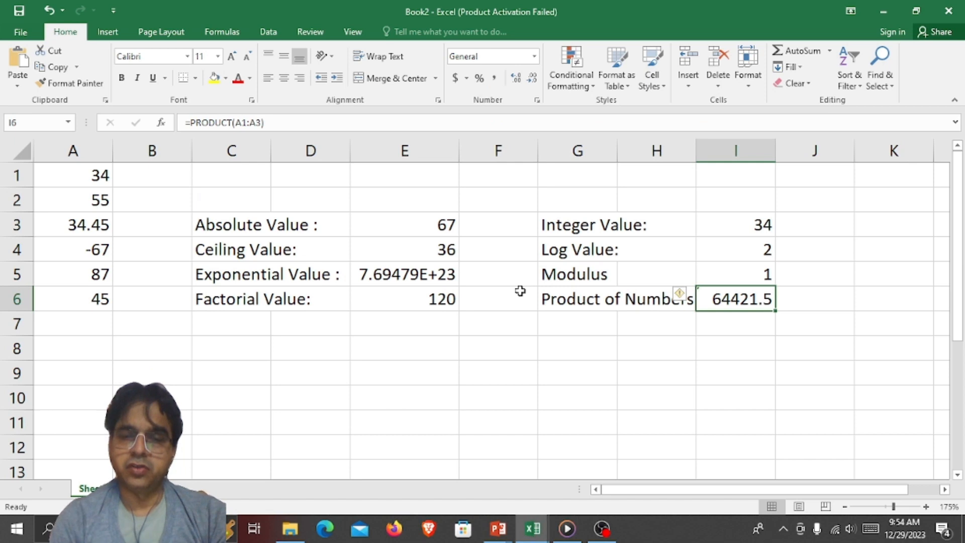
# Enter the label "Quotient" in cell G7.
pyautogui.click(560, 319)
pyautogui.write('Qu')
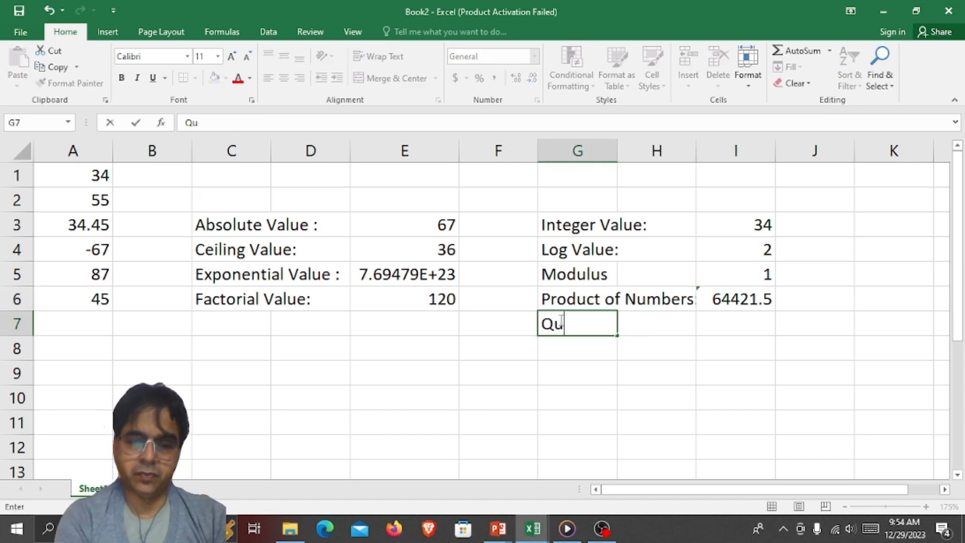
pyautogui.write('otied')
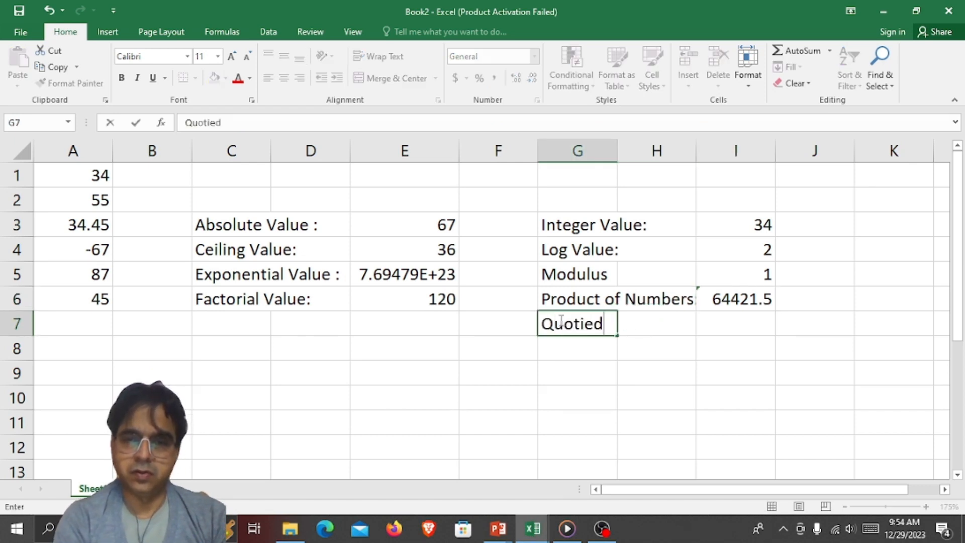
pyautogui.press('BackSpace')
pyautogui.write('nt')
pyautogui.press('Tab')
pyautogui.press('Tab')
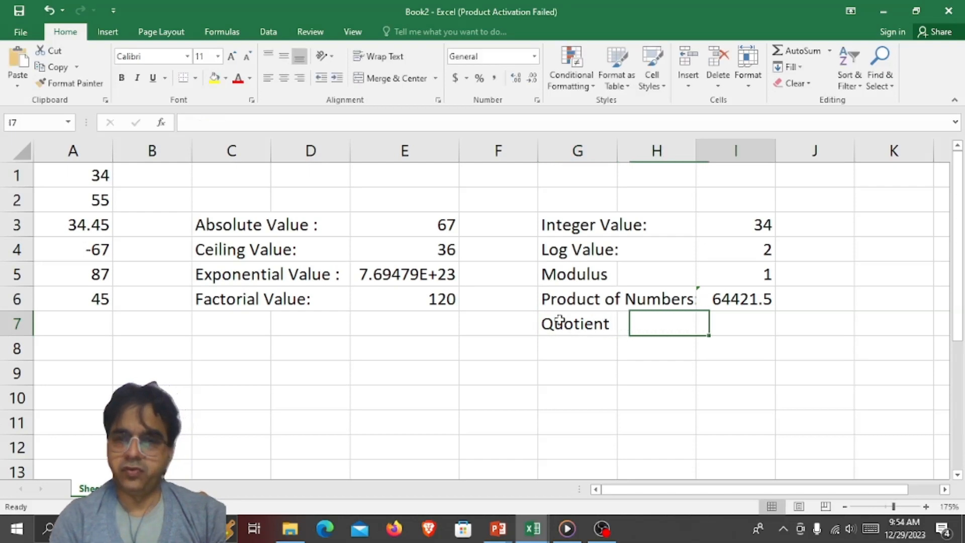
# Calculate the quotient of A6 divided by 2 in cell I7 with the formula =quotient(A6,2).
pyautogui.write('=qu')
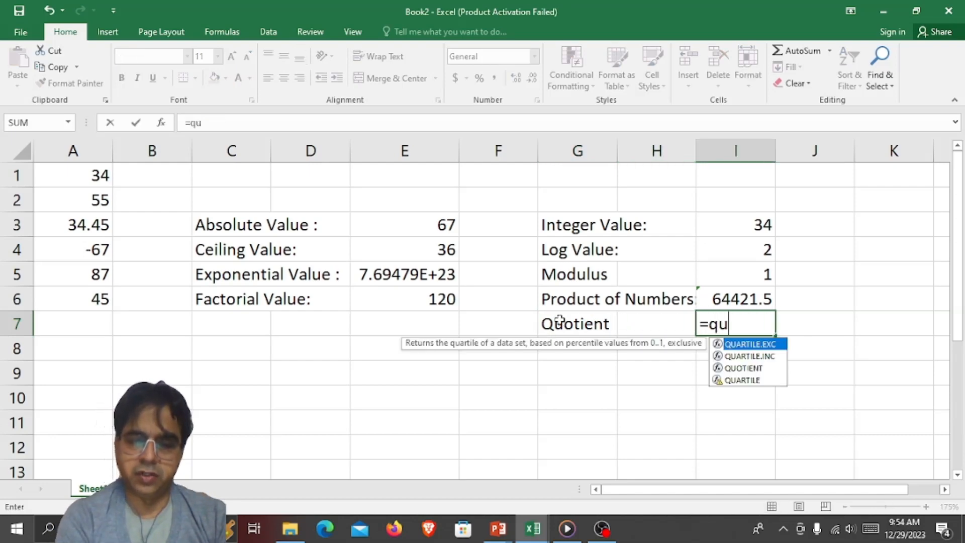
pyautogui.write('otient(')
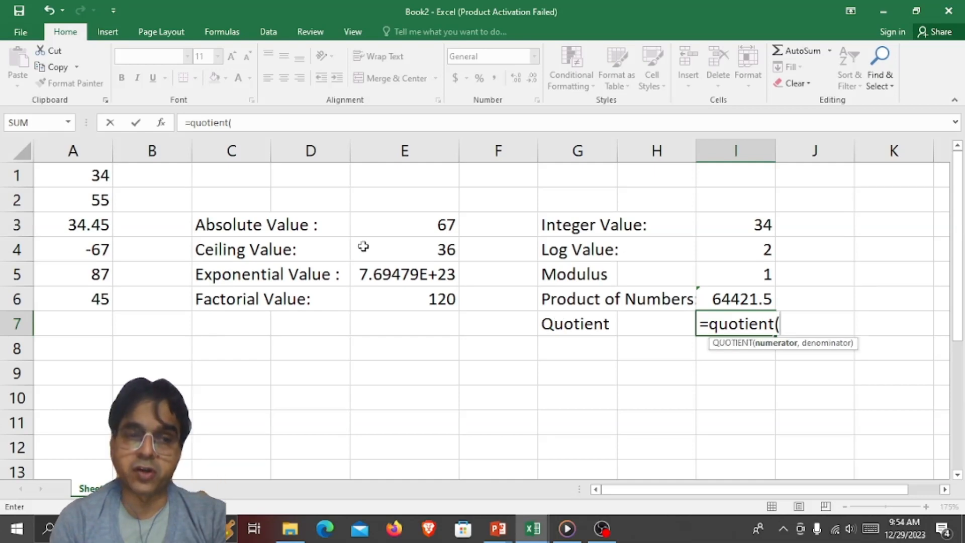
pyautogui.click(88, 302)
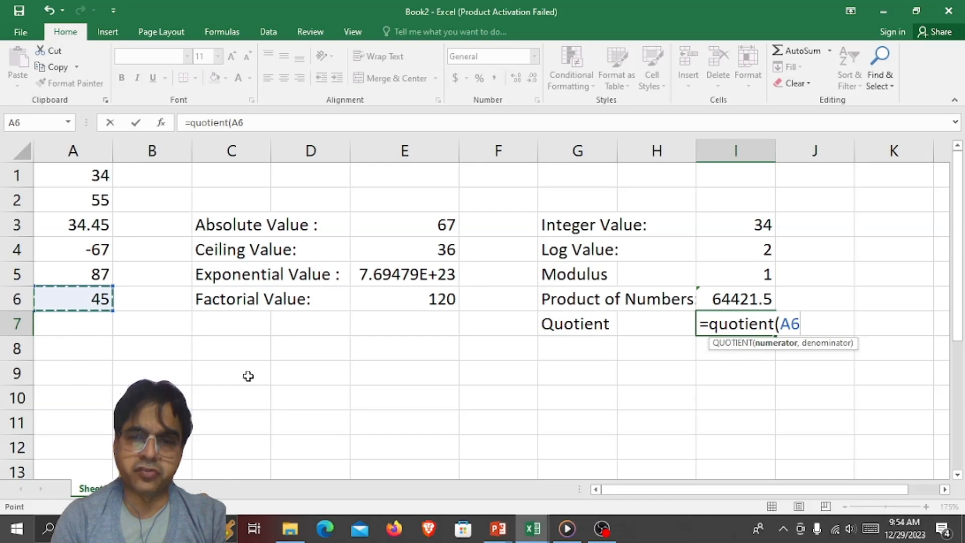
pyautogui.write(',')
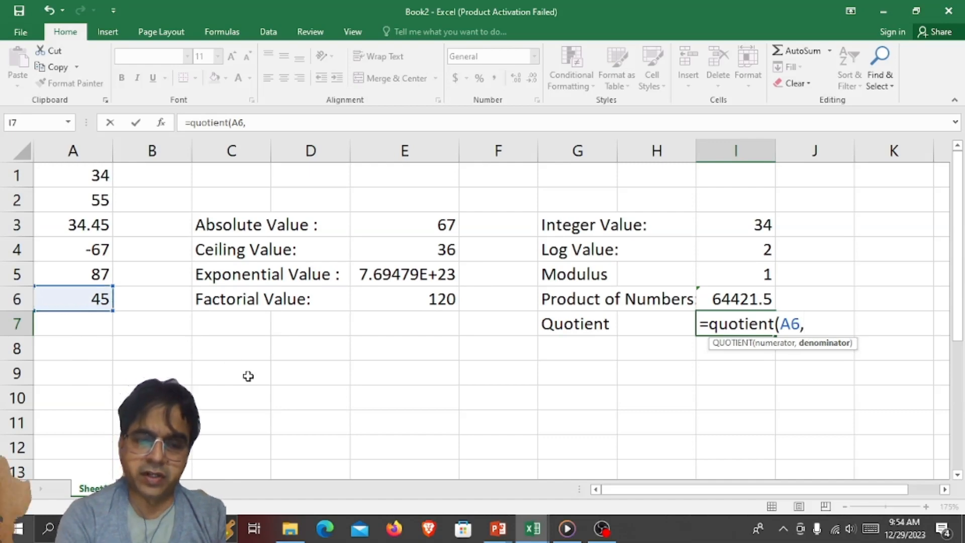
pyautogui.write('6)')
pyautogui.press('BackSpace')
pyautogui.press('BackSpace')
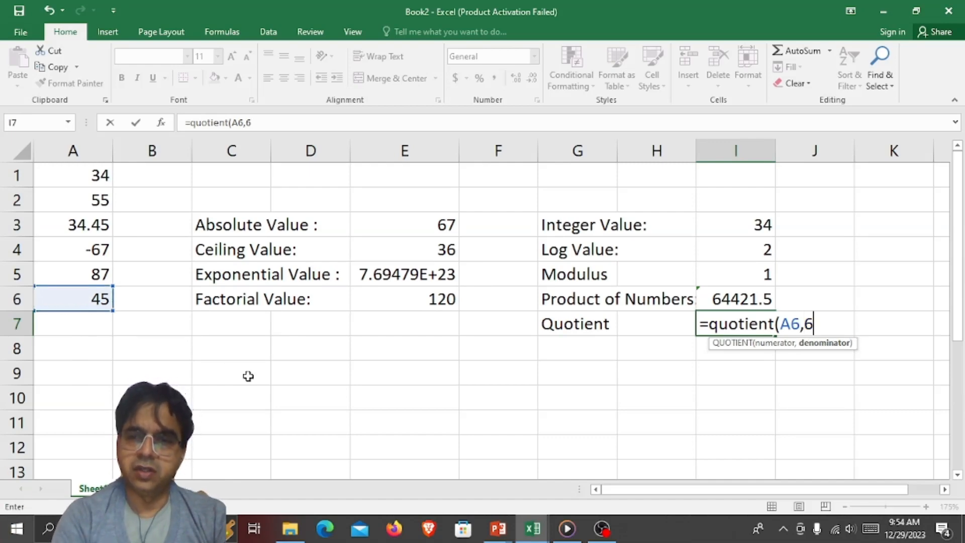
pyautogui.write('2')
pyautogui.press('Return')
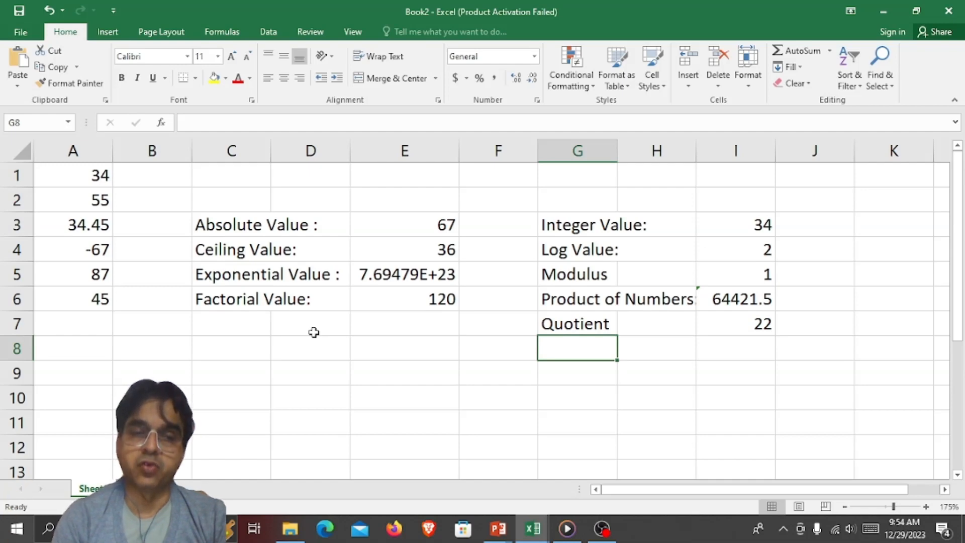
# Compare the QUOTIENT formula in I7 with the MOD formula in I5, and consult the PowerPoint function list before returning to Excel.
pyautogui.click(747, 318)
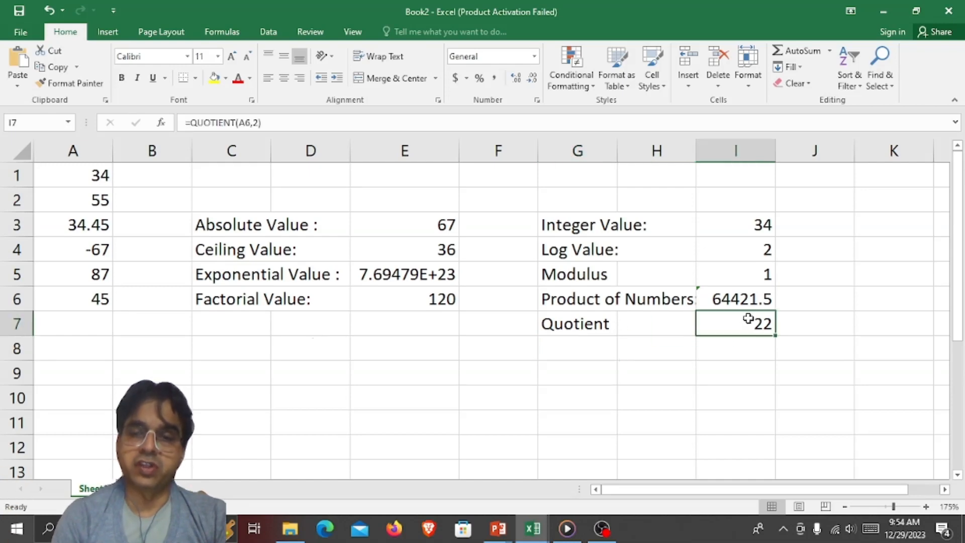
pyautogui.click(605, 270)
pyautogui.click(744, 268)
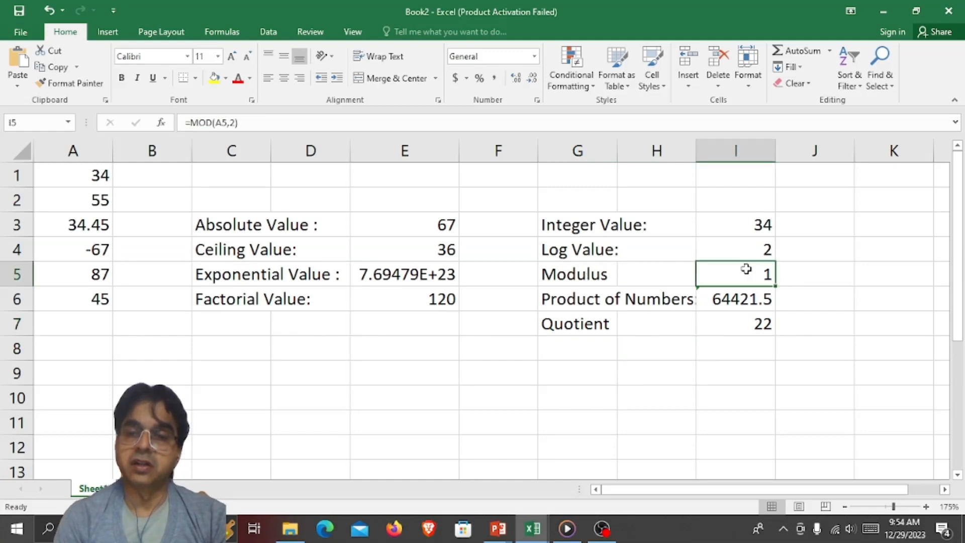
pyautogui.click(580, 323)
pyautogui.click(737, 328)
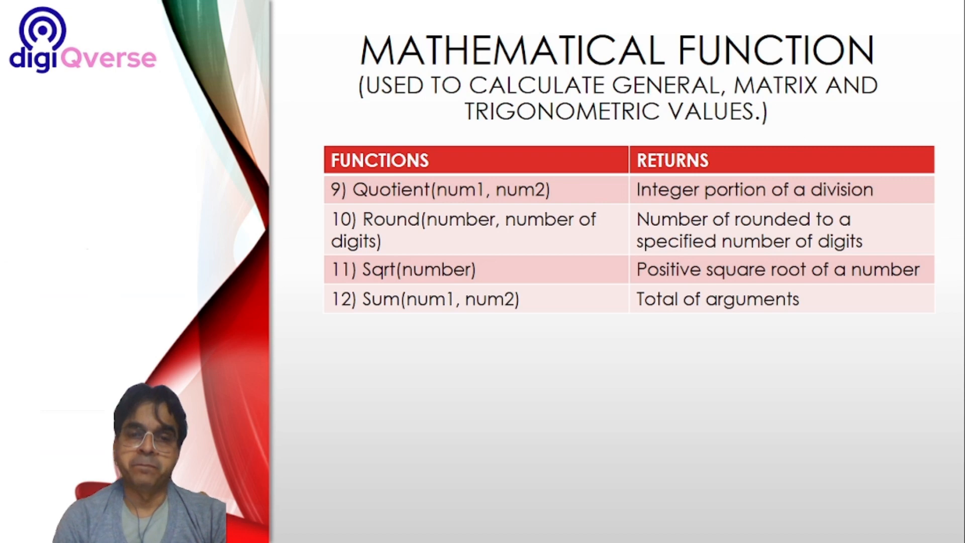
pyautogui.hotkey('alt', 'Tab')
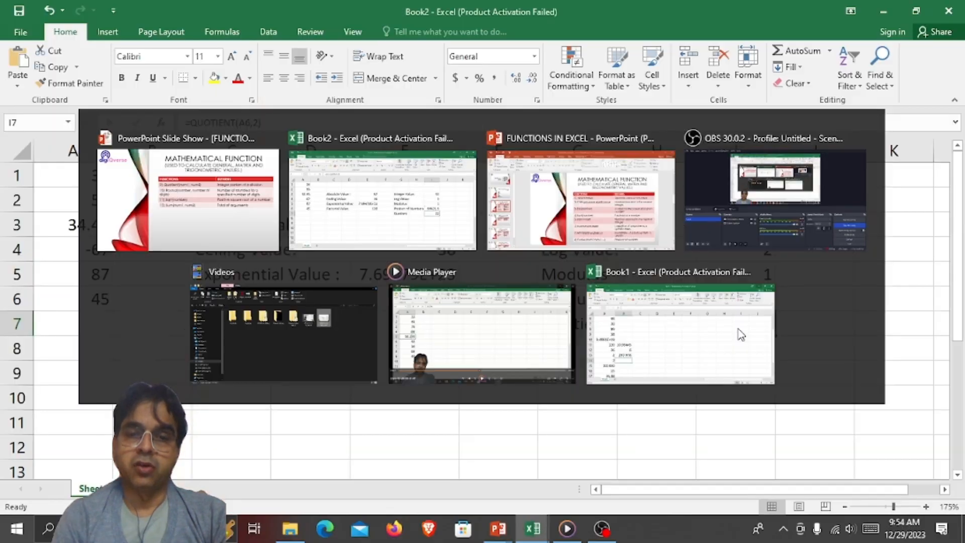
# Enter the label "Round Value:" in cell G8.
pyautogui.click(568, 340)
pyautogui.write('R')
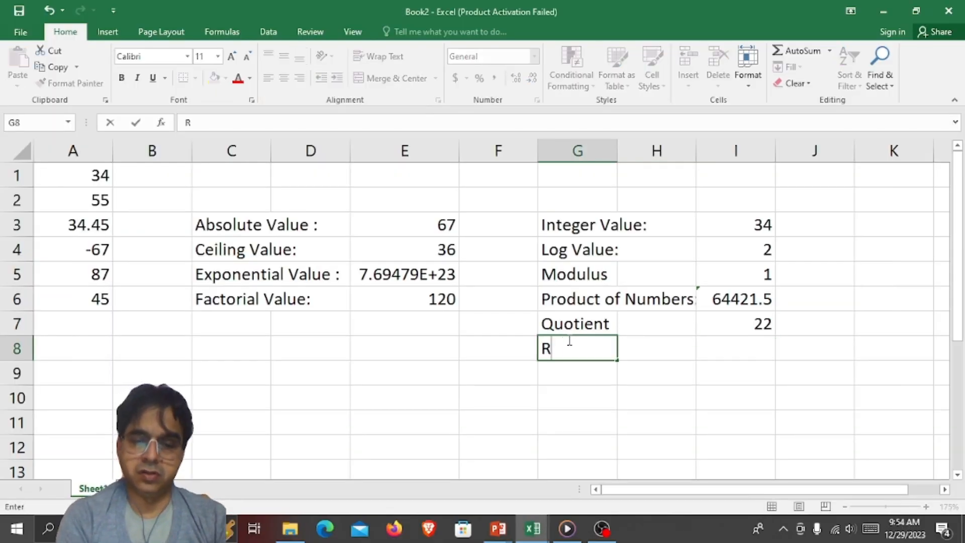
pyautogui.write('ound VAlue')
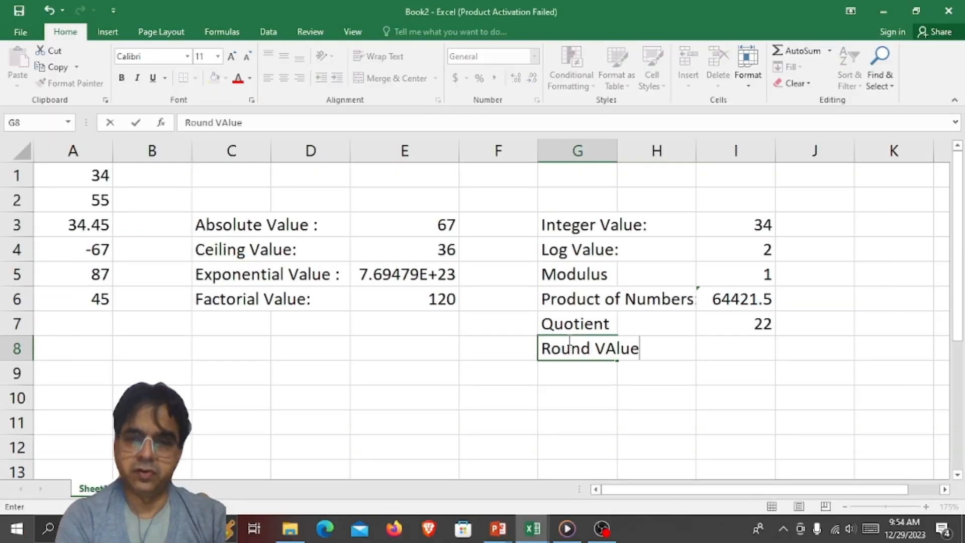
pyautogui.write(':')
pyautogui.press('Tab')
pyautogui.press('Tab')
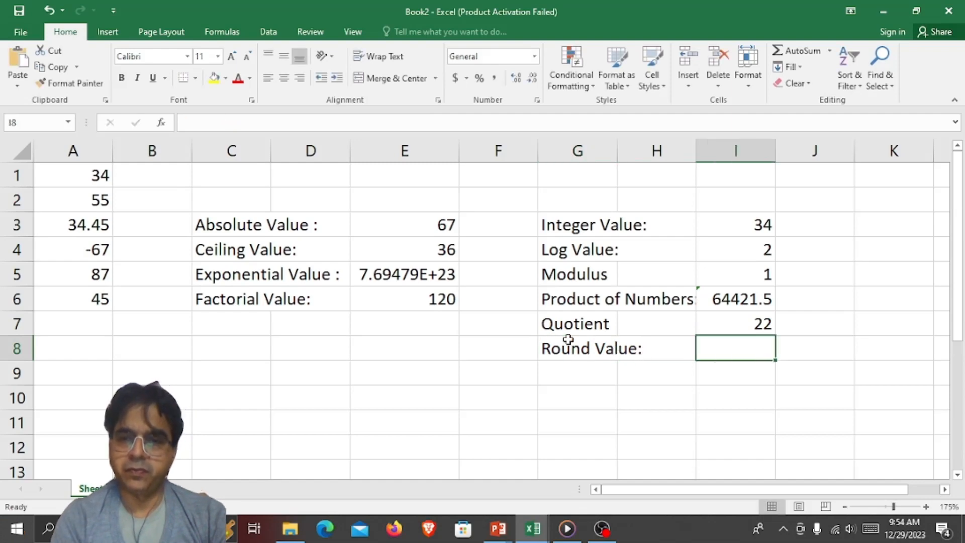
# Round A3 to two digits in cell I8 with the formula =round(A3,2).
pyautogui.write('=round(')
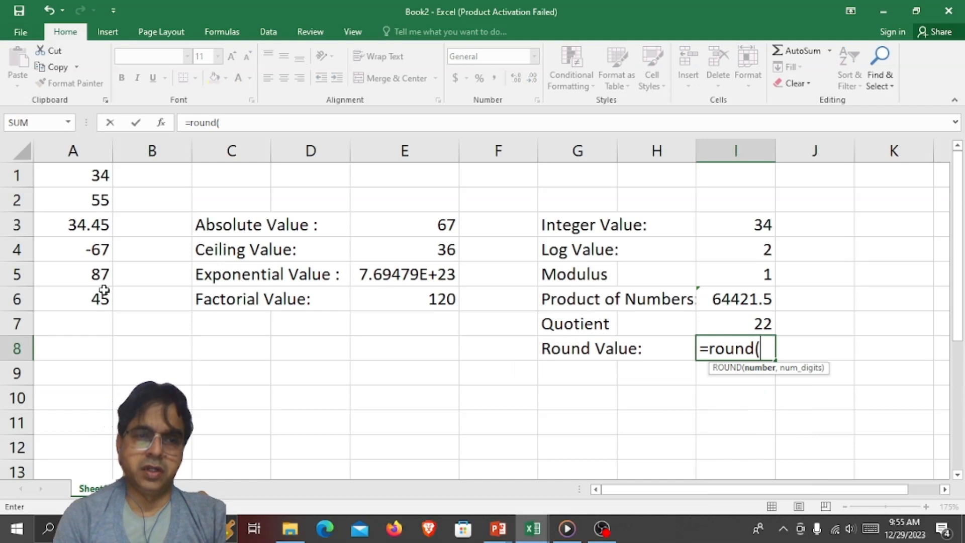
pyautogui.click(96, 224)
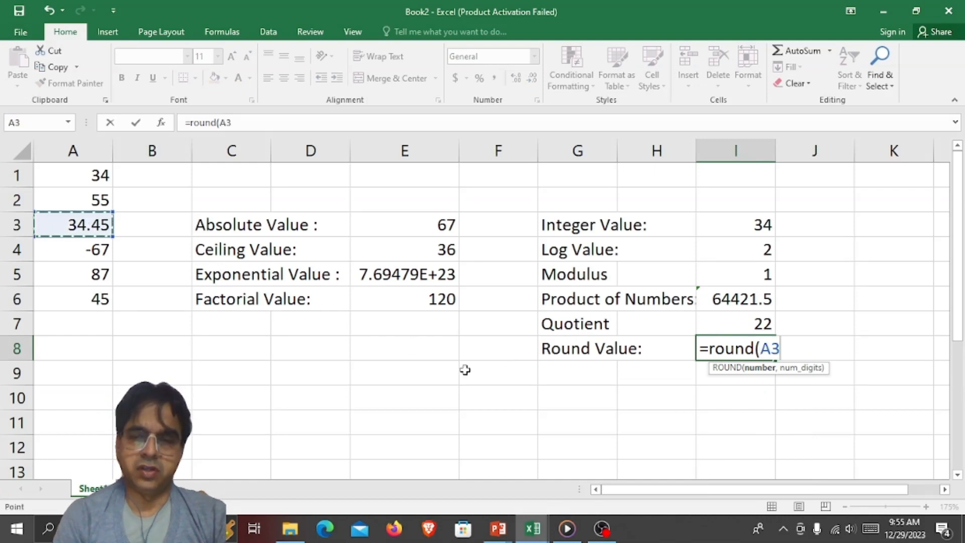
pyautogui.write(',2)')
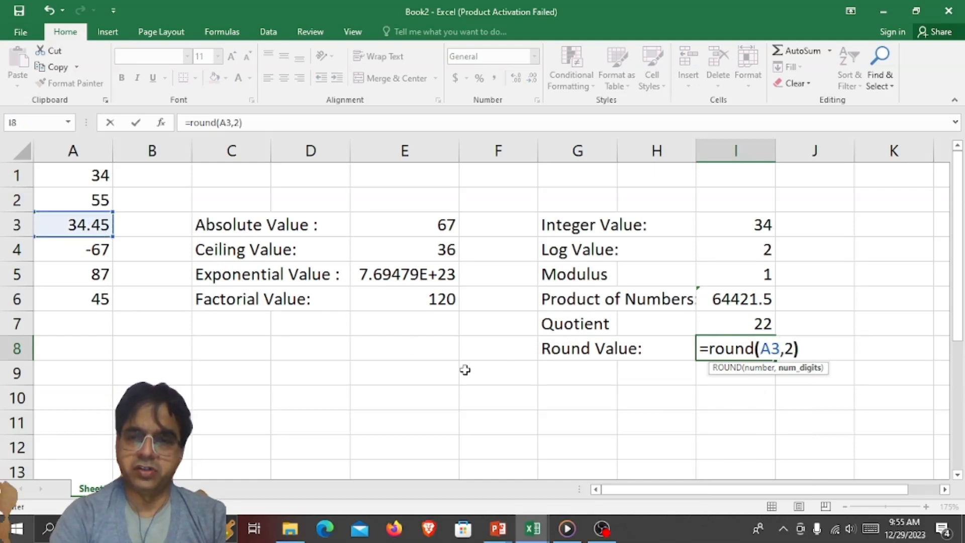
pyautogui.press('Return')
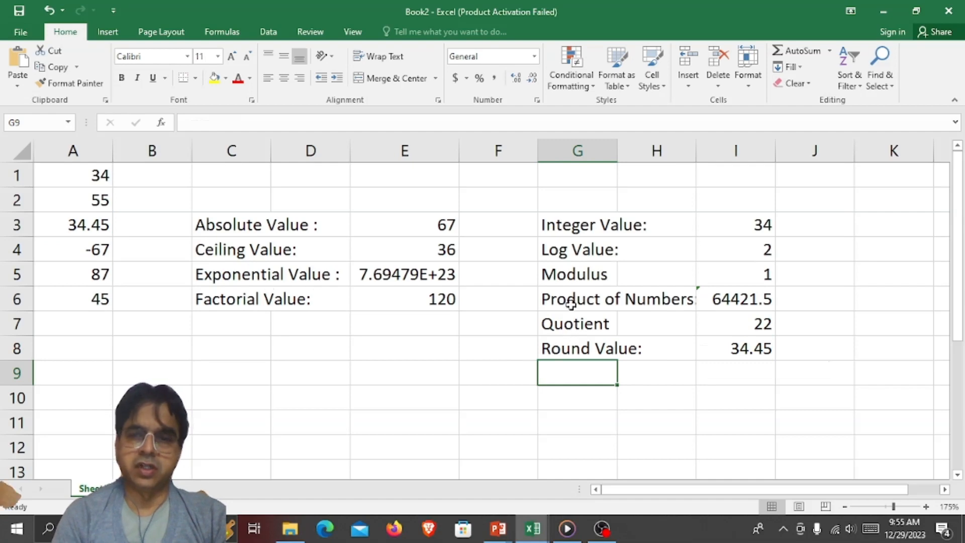
# Change the digits argument of the ROUND formula in I8 to 1, and select cell G9.
pyautogui.click(765, 348)
pyautogui.doubleClick(768, 349)
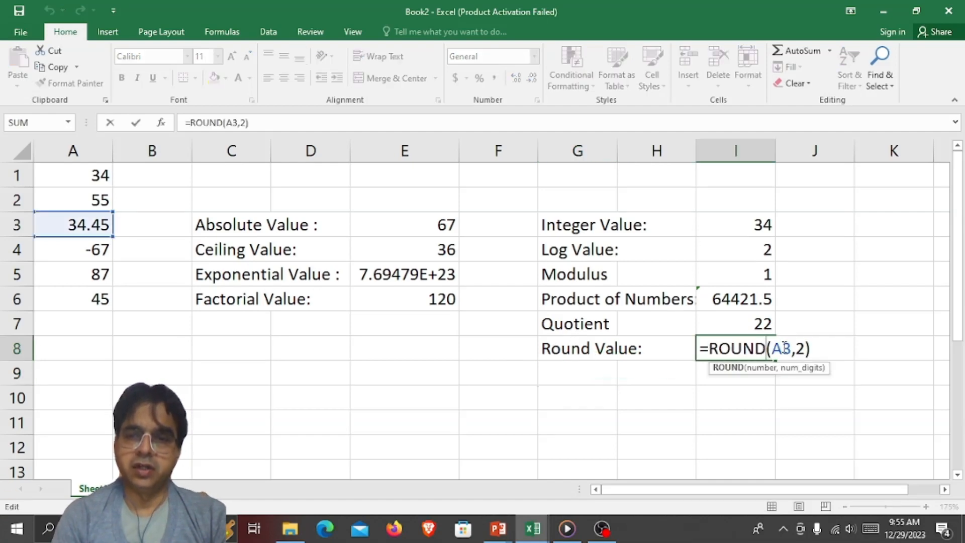
pyautogui.doubleClick(800, 348)
pyautogui.write('1')
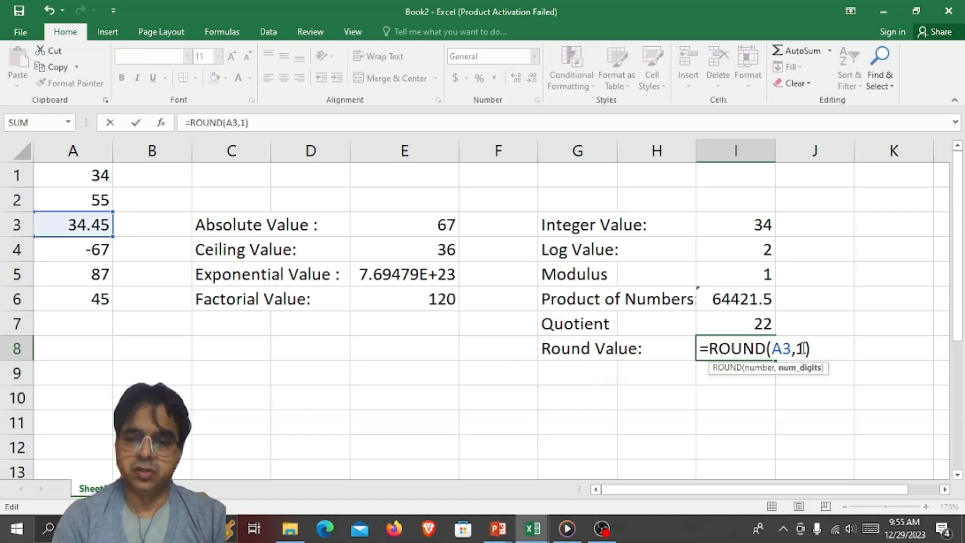
pyautogui.press('Return')
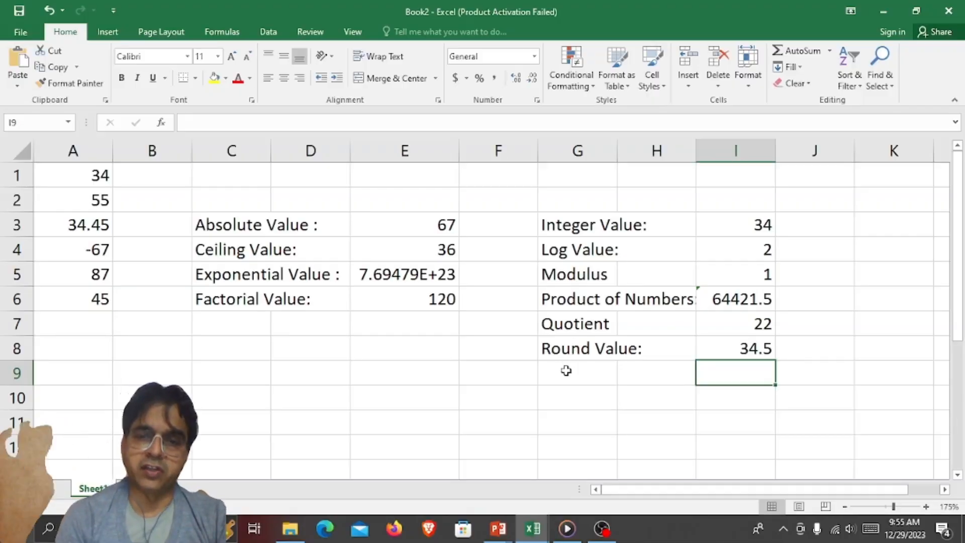
pyautogui.click(566, 371)
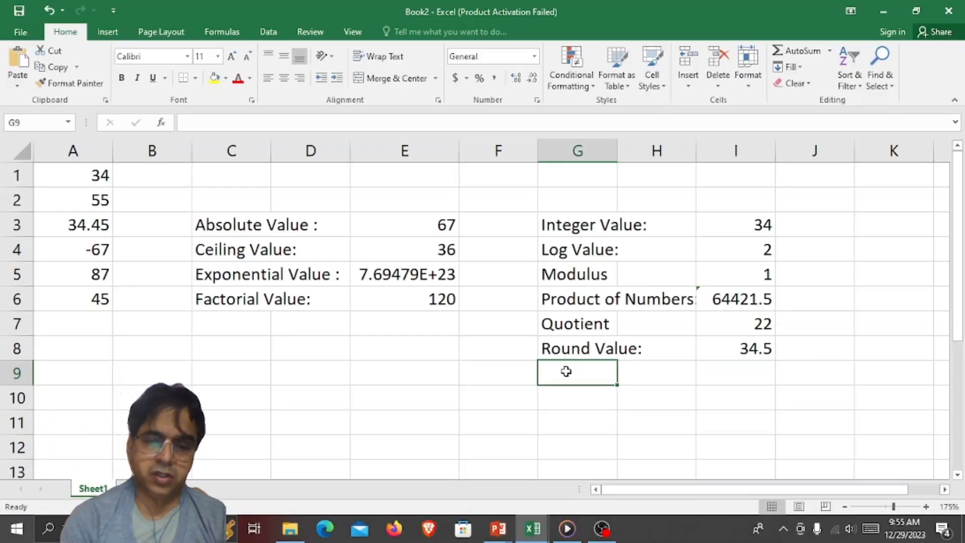
# Label cell G9 "Square Root :" and calculate the square root of A6 in I9 with the formula =sqrt(A6).
pyautogui.write('Square Root :')
pyautogui.press('Tab')
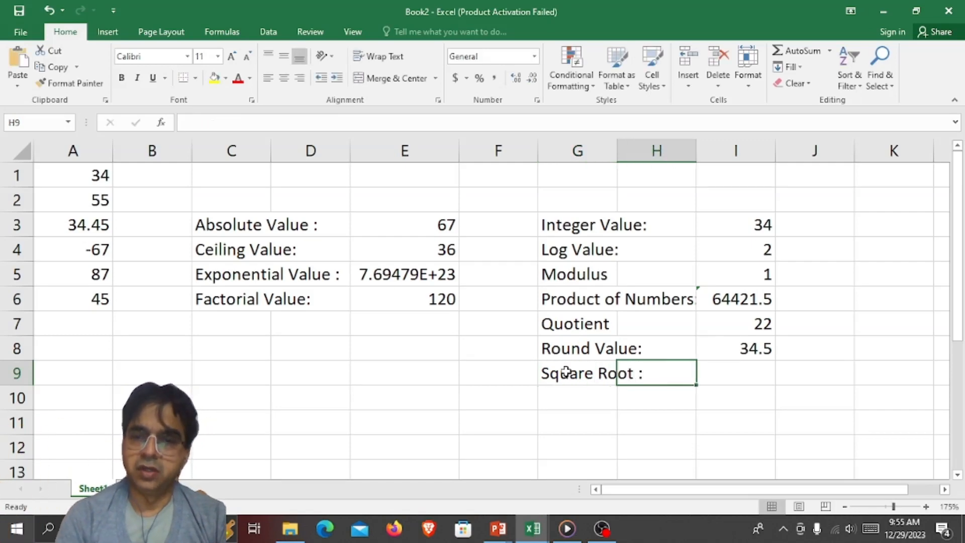
pyautogui.press('Tab')
pyautogui.write('=s')
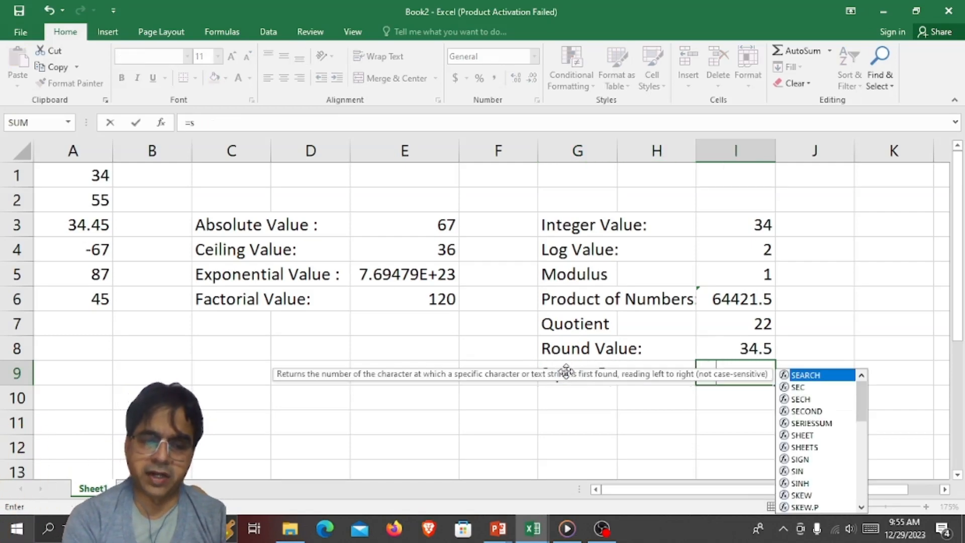
pyautogui.write('qrt(')
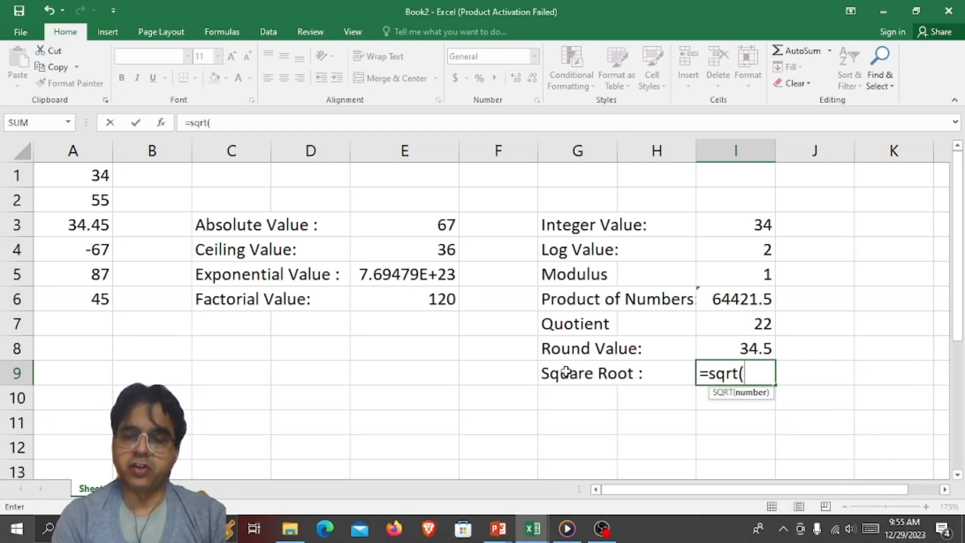
pyautogui.click(86, 295)
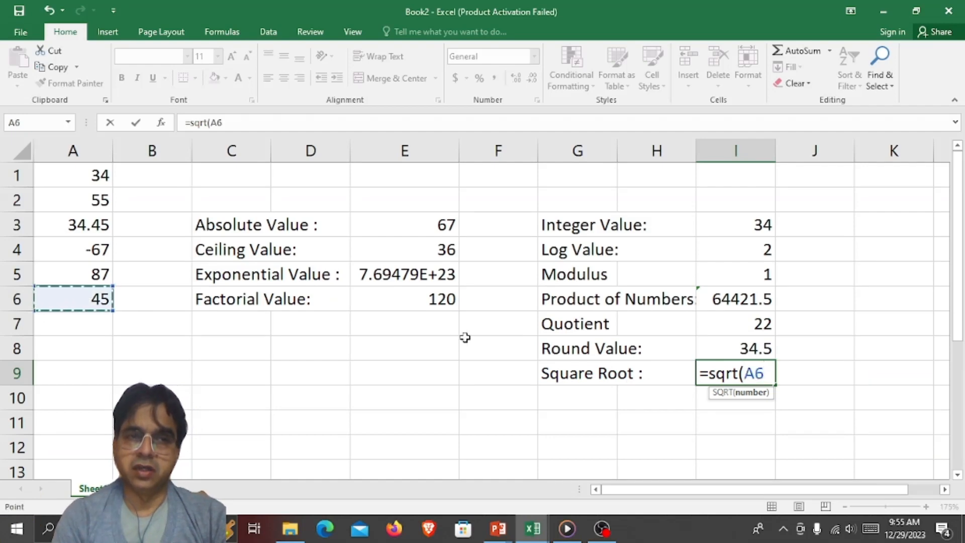
pyautogui.write(')')
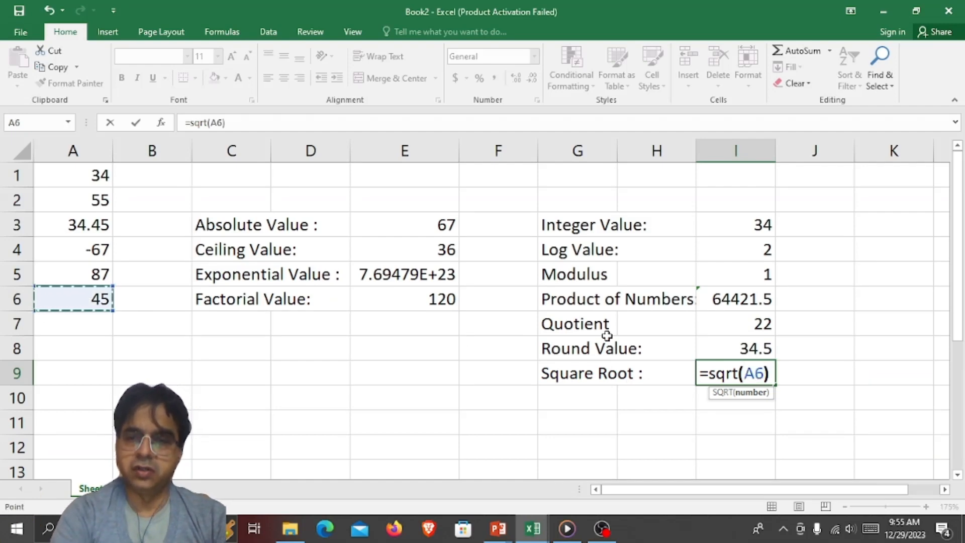
pyautogui.press('Return')
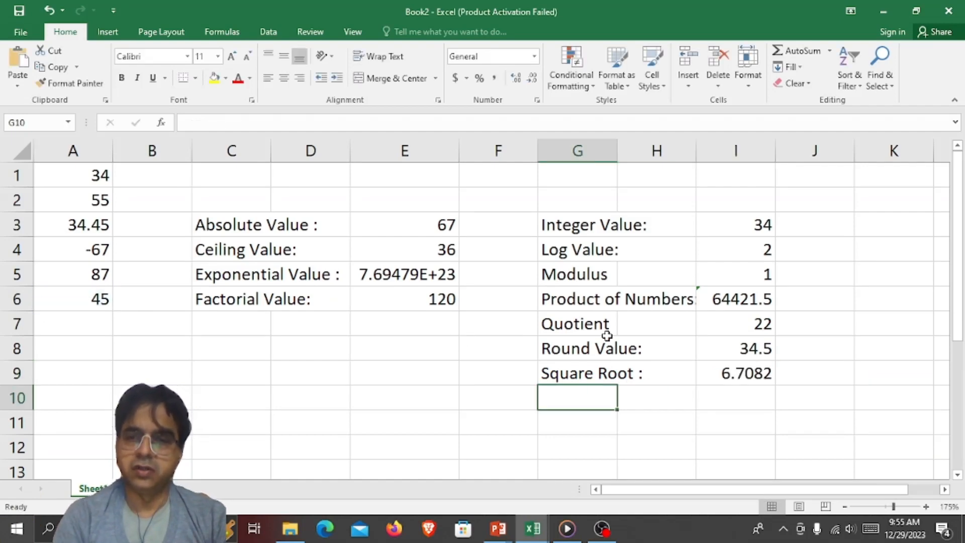
# Review the SQRT formula in I9 and its referenced cell, checking the PowerPoint function list before returning to Excel.
pyautogui.click(748, 377)
pyautogui.doubleClick(705, 378)
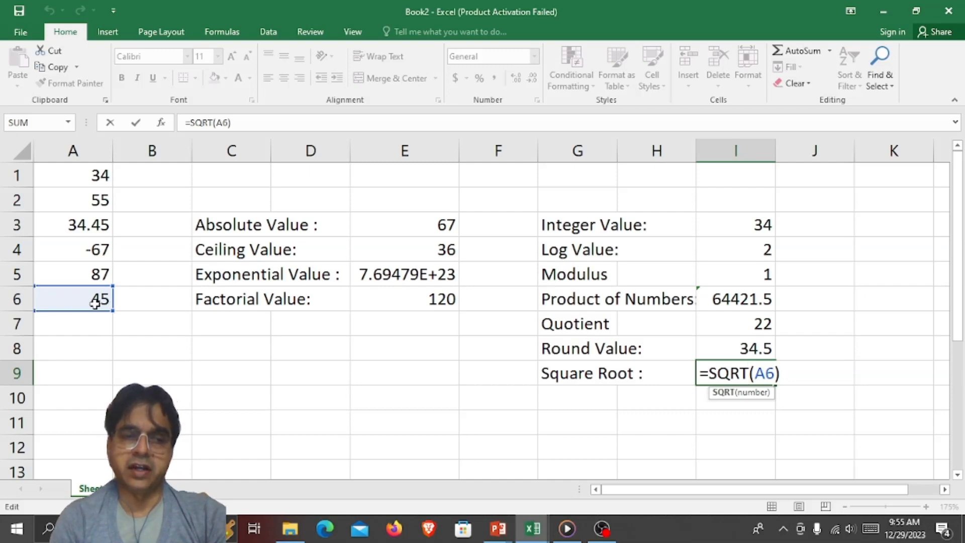
pyautogui.hotkey('alt', 'Tab')
pyautogui.hotkey('alt', 'Tab')
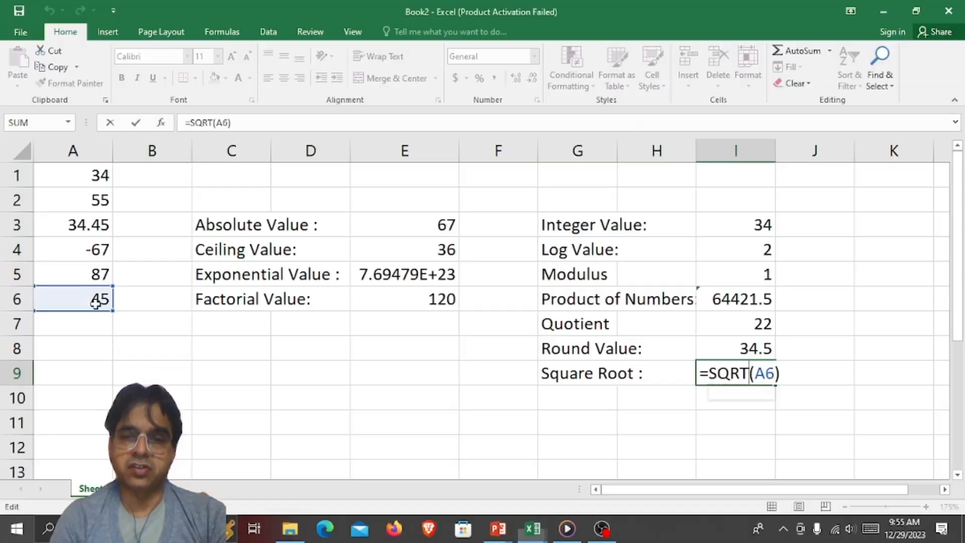
# Enter the label "Sum of all Numbers :" in cell G10.
pyautogui.click(574, 406)
pyautogui.write('Sum of')
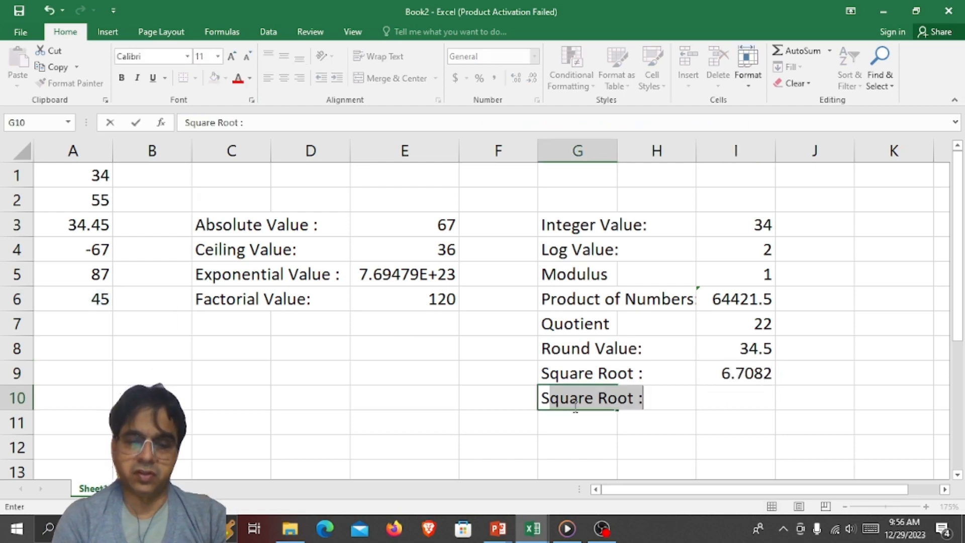
pyautogui.write(' all Numbers')
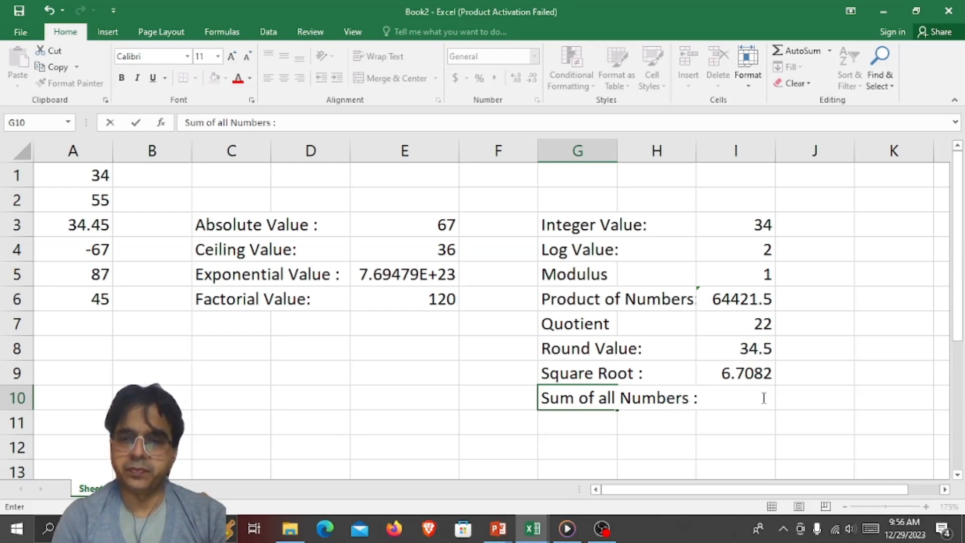
pyautogui.click(790, 395)
# Total the numbers in A1 through A6 in cell I10 with the formula =sum(a1:a6).
pyautogui.click(737, 395)
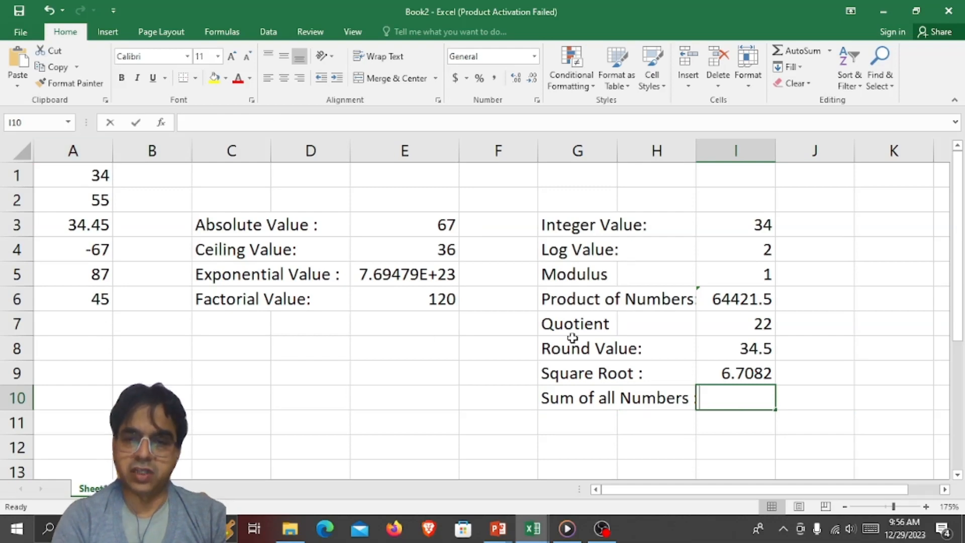
pyautogui.write('=sum(')
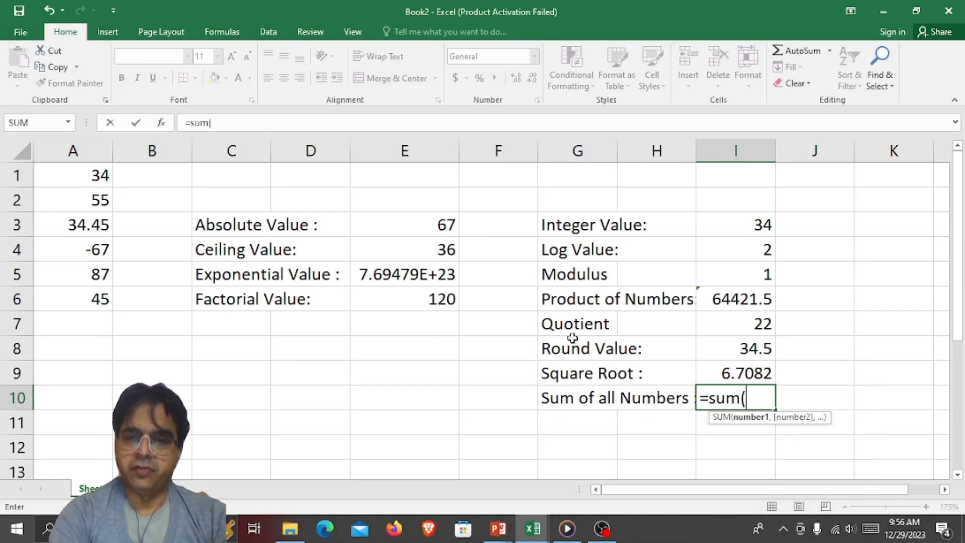
pyautogui.write('a1')
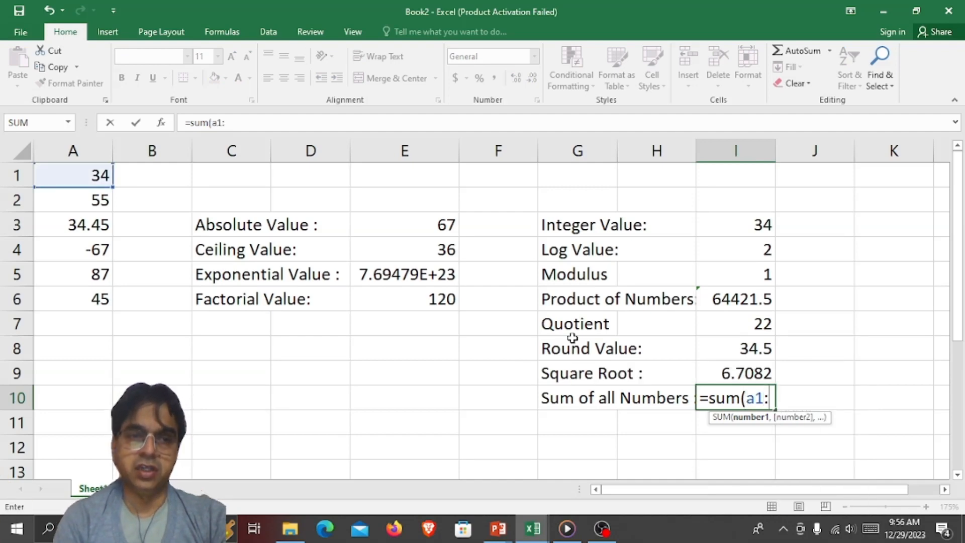
pyautogui.write(':a6')
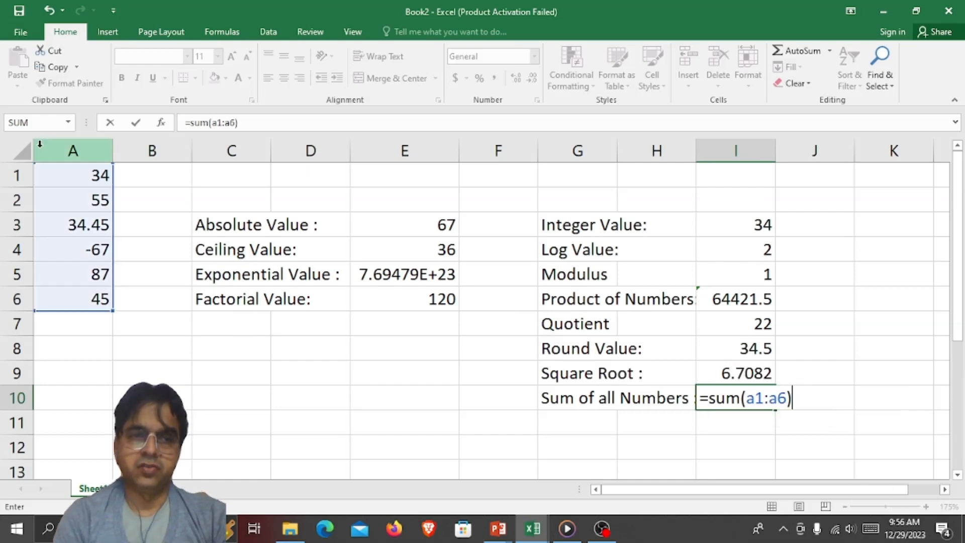
pyautogui.press('Return')
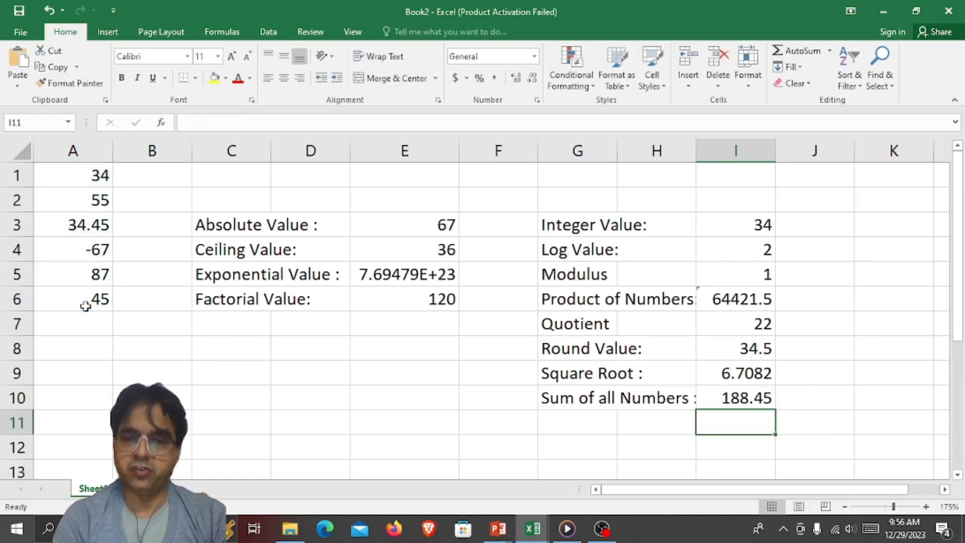
# Review the SUM formula in I10 and select its source range A1:A6 for comparison.
pyautogui.click(744, 401)
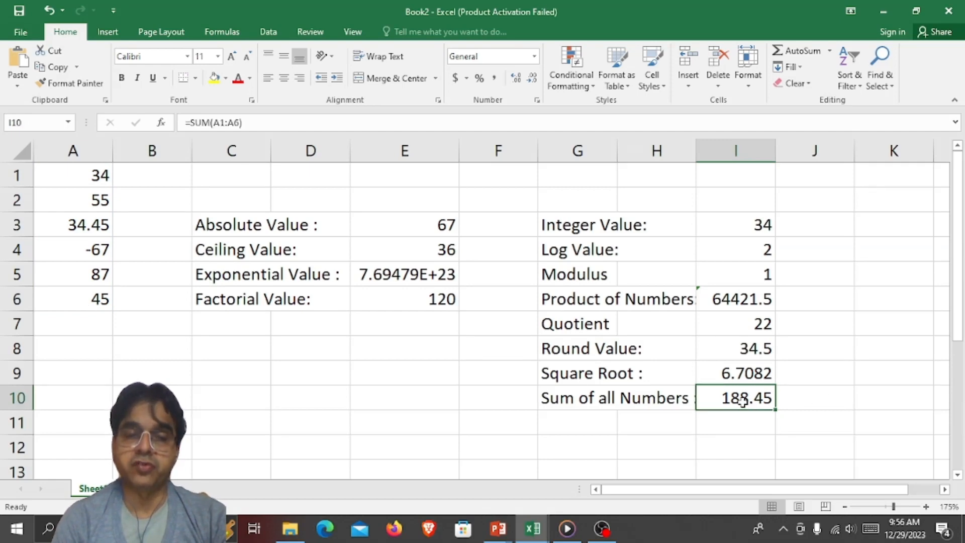
pyautogui.moveTo(100, 180); pyautogui.dragTo(103, 312)
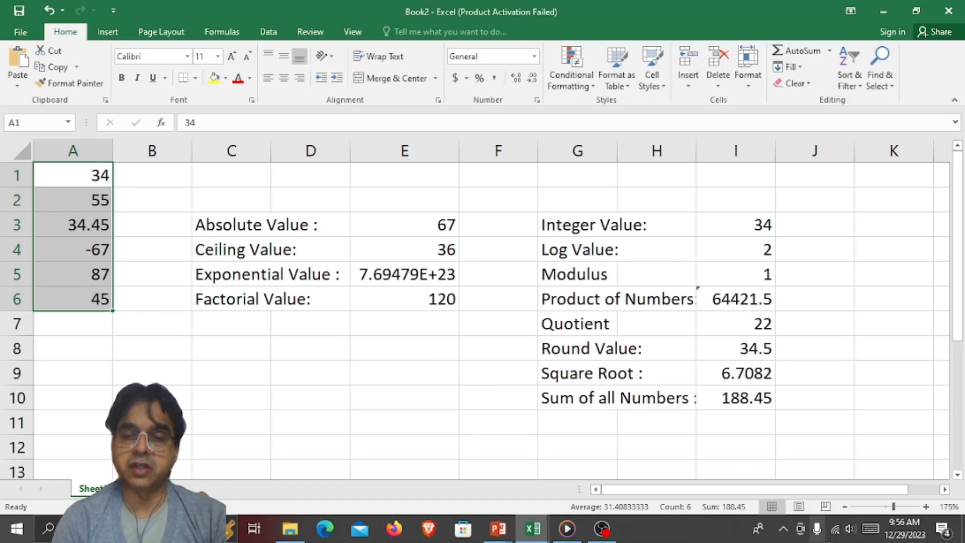
pyautogui.click(850, 533)
pyautogui.moveTo(790, 495); pyautogui.dragTo(923, 494)
pyautogui.click(887, 380)
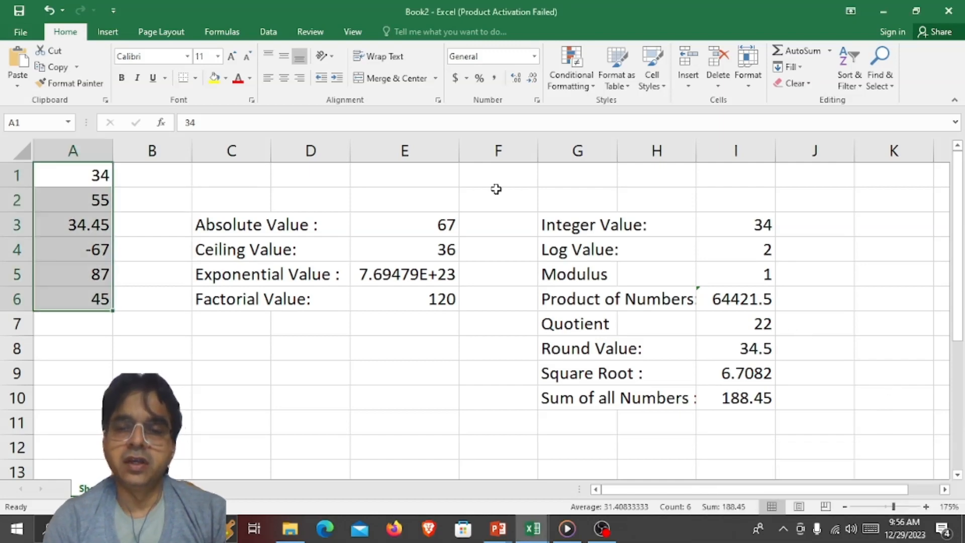
# Switch to the PowerPoint slideshow and go back to the slide listing mathematical functions 1 to 8.
pyautogui.hotkey('alt', 'Tab')
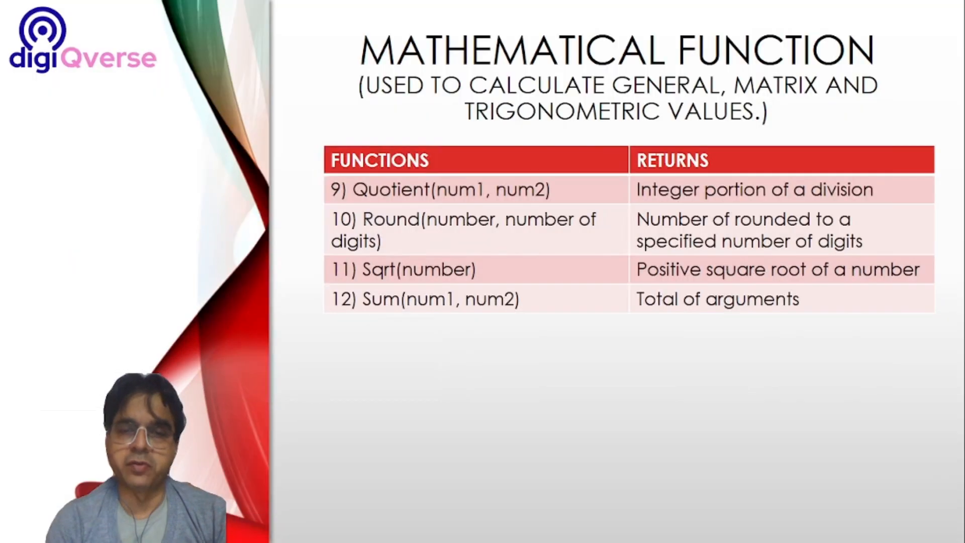
pyautogui.press('Left')
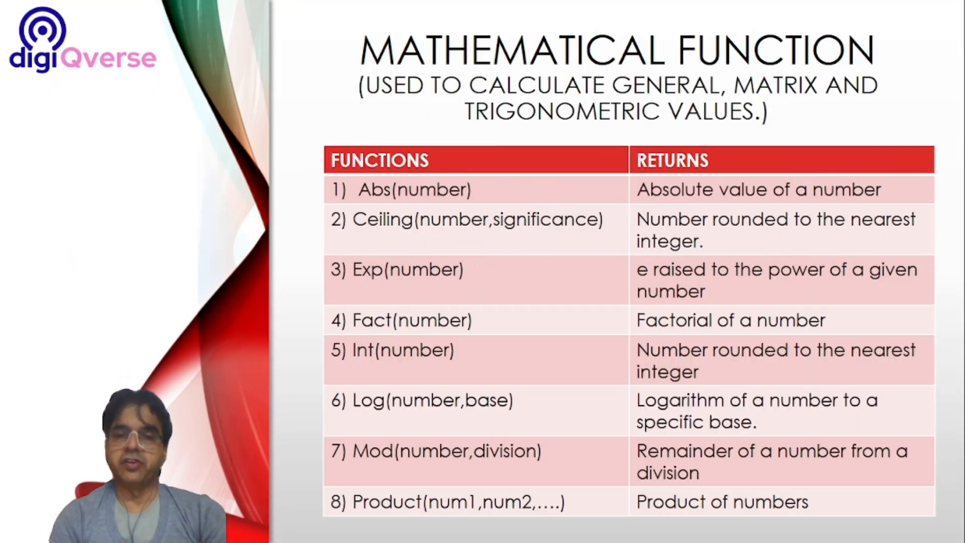